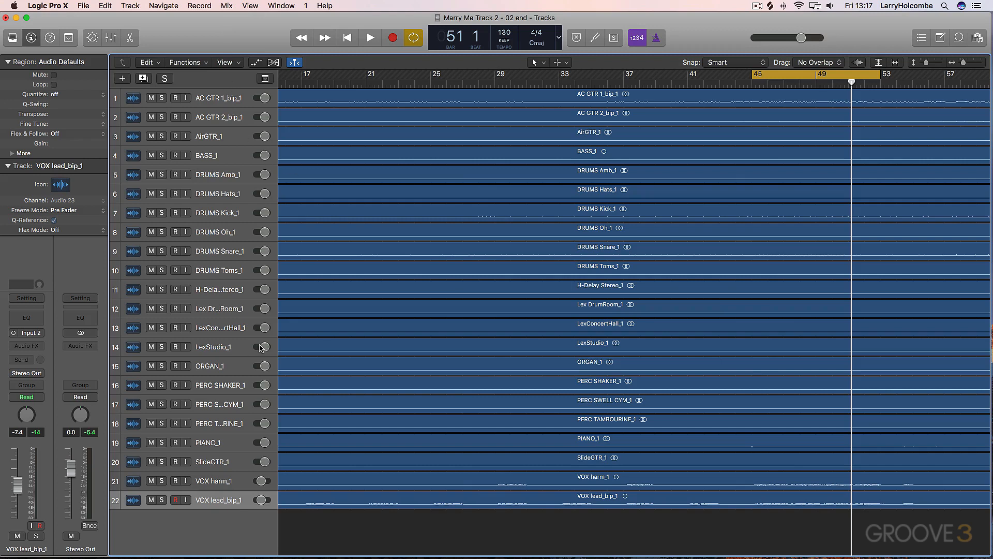
Step: Insert the mono EchoBoy plug-in on the VOX lead_bip_1 channel strip
{"action": "left_click", "coordinate": [22, 346]}
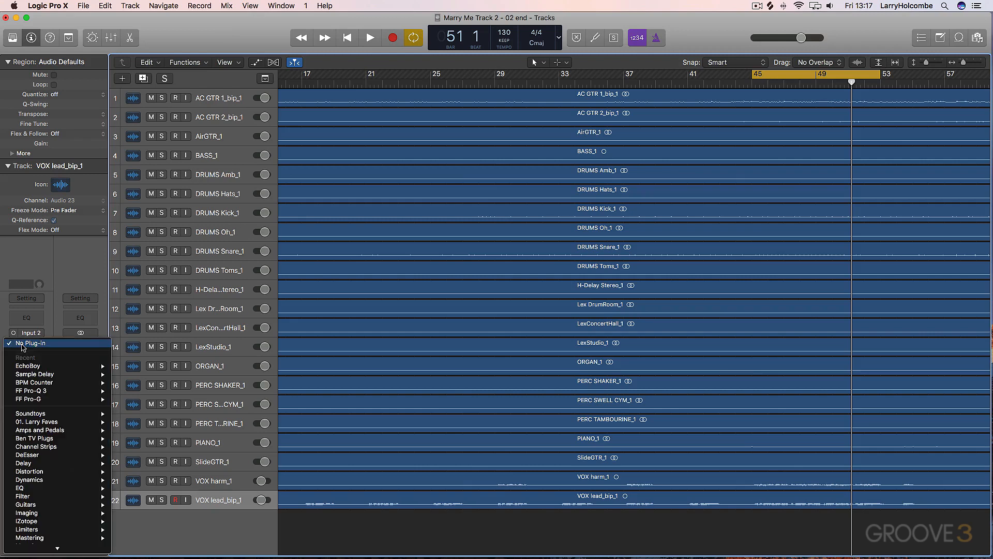
{"action": "mouse_move", "coordinate": [27, 367]}
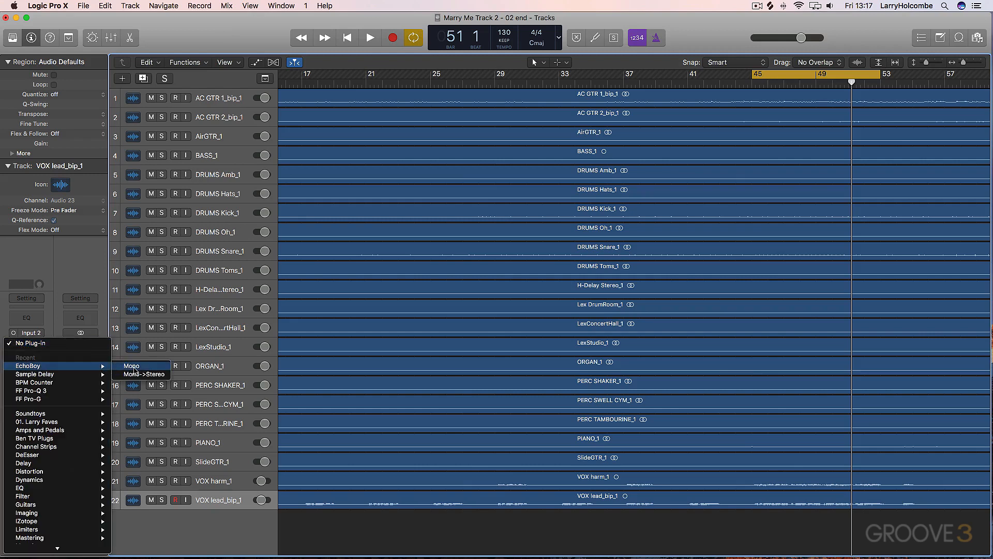
{"action": "left_click", "coordinate": [133, 367]}
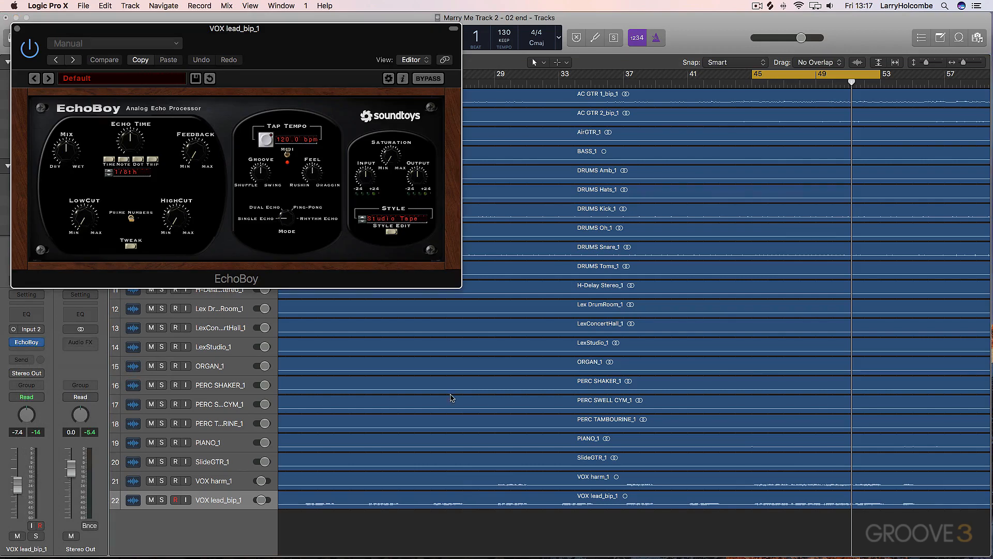
Step: Play the VOX lead_bip_1 track soloed with EchoBoy bypassed, and unsolo it to hear it within the full mix
{"action": "left_click", "coordinate": [162, 500]}
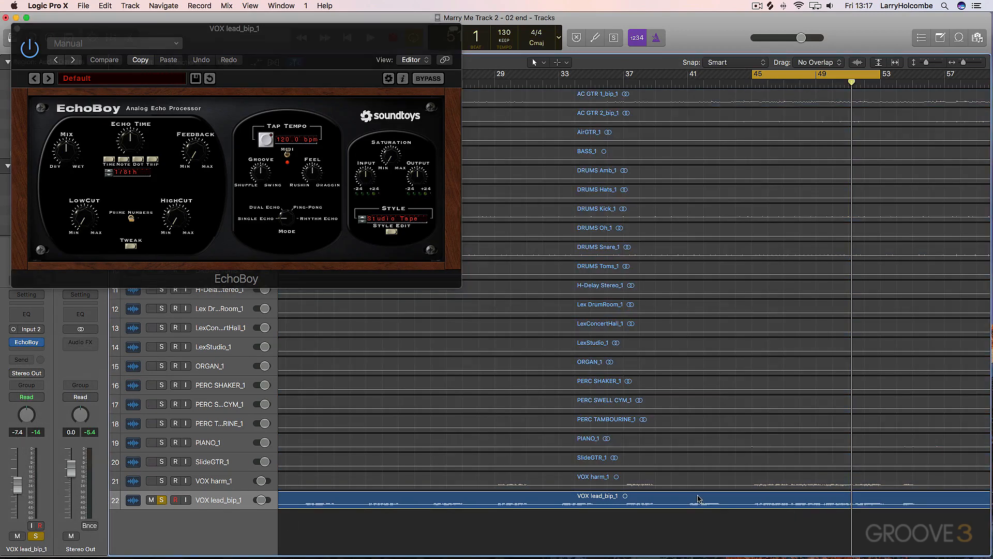
{"action": "key", "text": "space"}
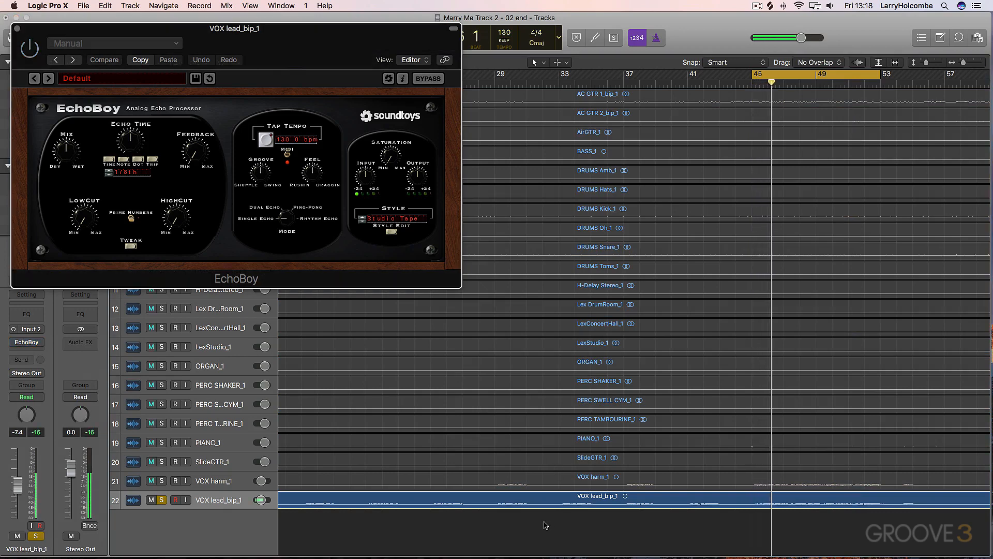
{"action": "left_click", "coordinate": [161, 500]}
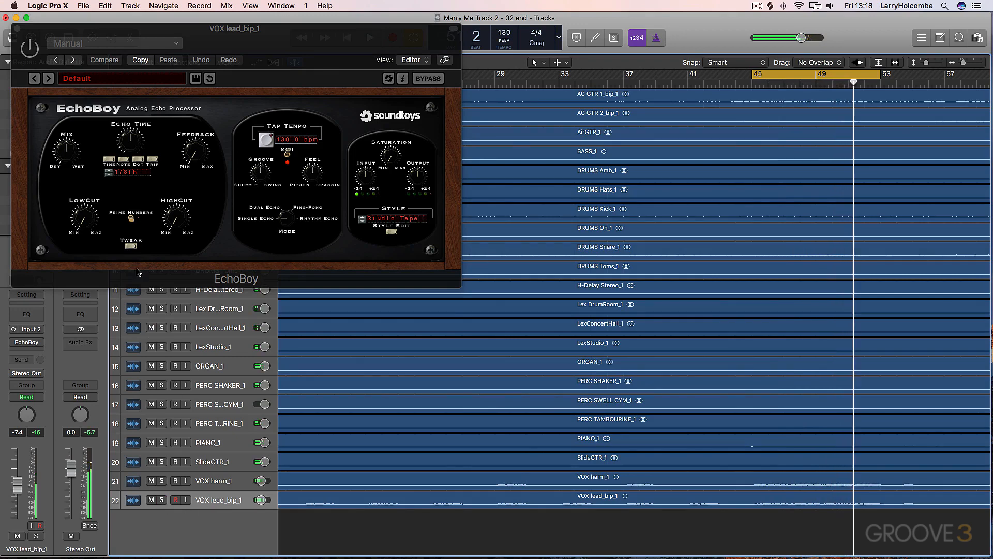
Step: Switch to musicMath and set its tempo to 130 to calculate the note delay times
{"action": "mouse_move", "coordinate": [654, 556]}
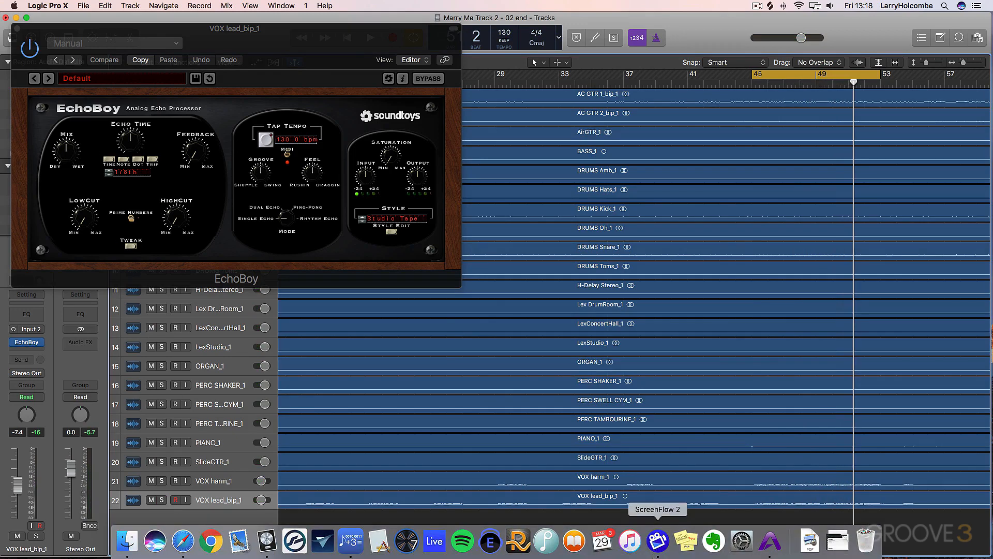
{"action": "left_click", "coordinate": [350, 540]}
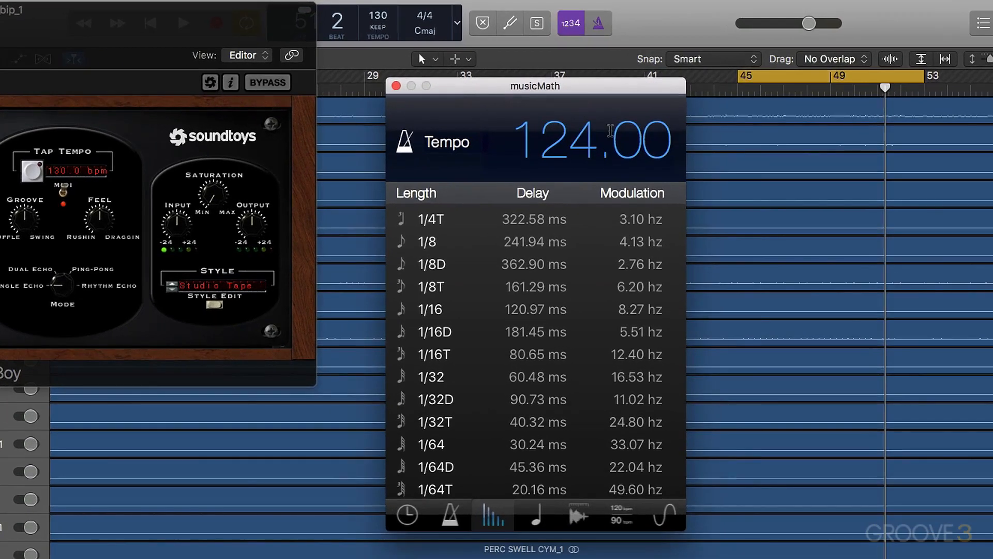
{"action": "left_click", "coordinate": [658, 115]}
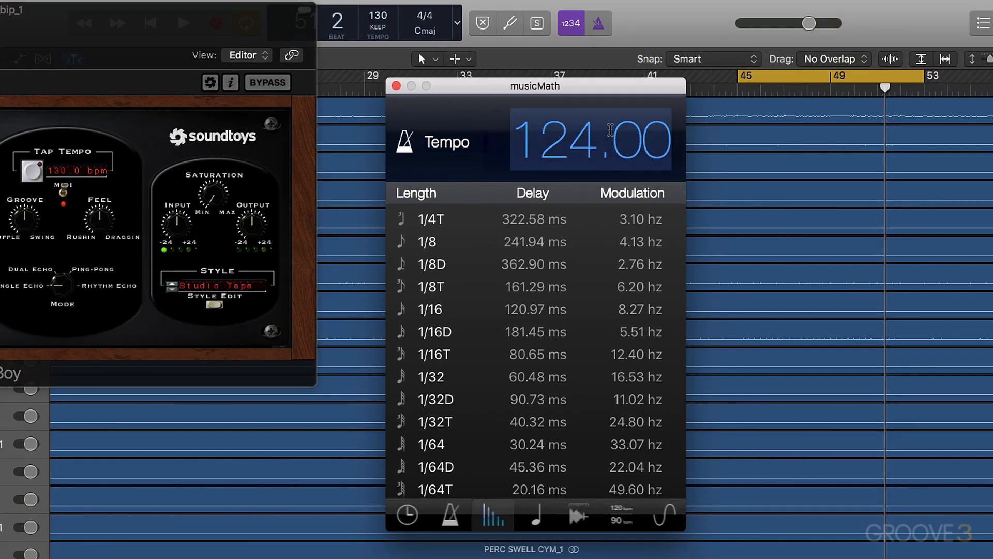
{"action": "type", "text": "130"}
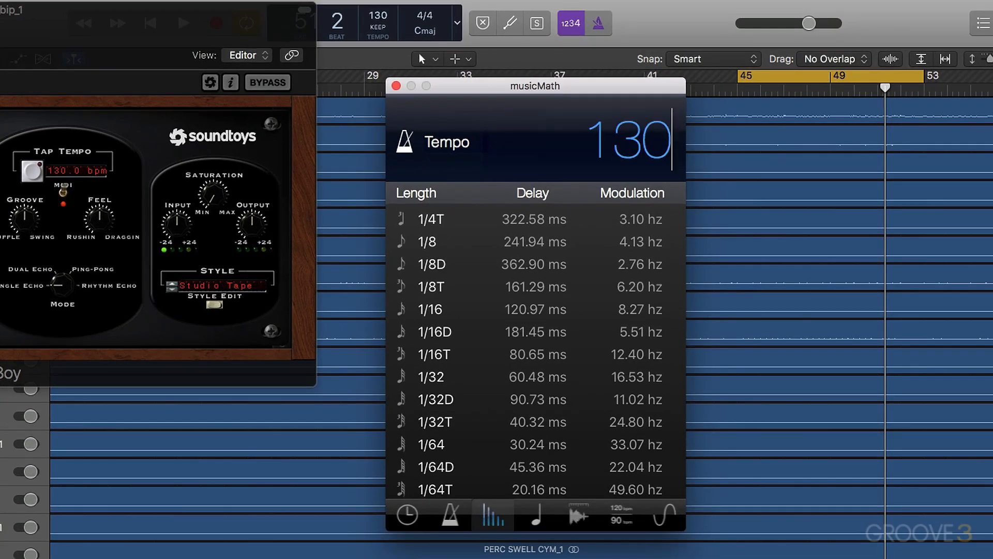
{"action": "key", "text": "Return"}
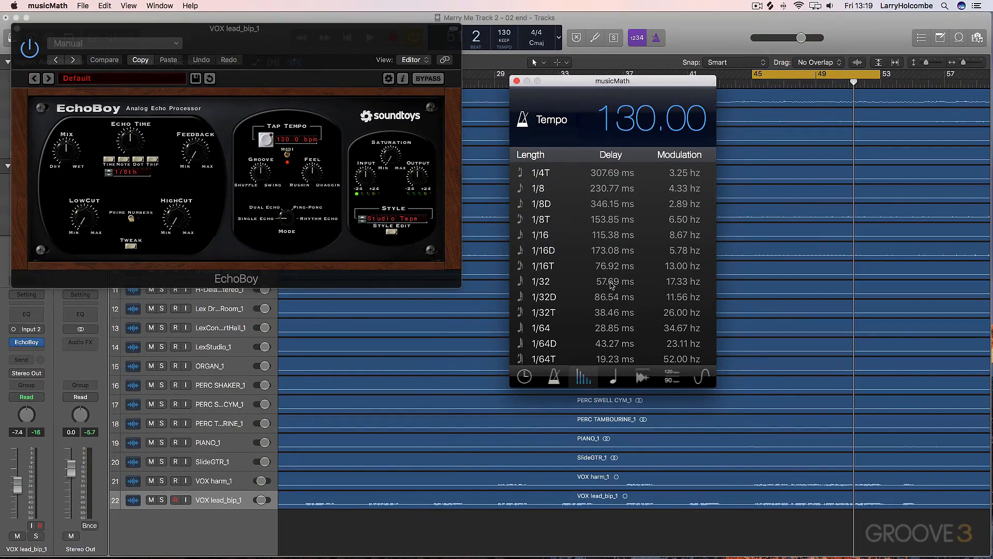
Step: Return to Logic Pro X, switch EchoBoy's echo time to milliseconds and set it to 115 ms
{"action": "left_click", "coordinate": [485, 534]}
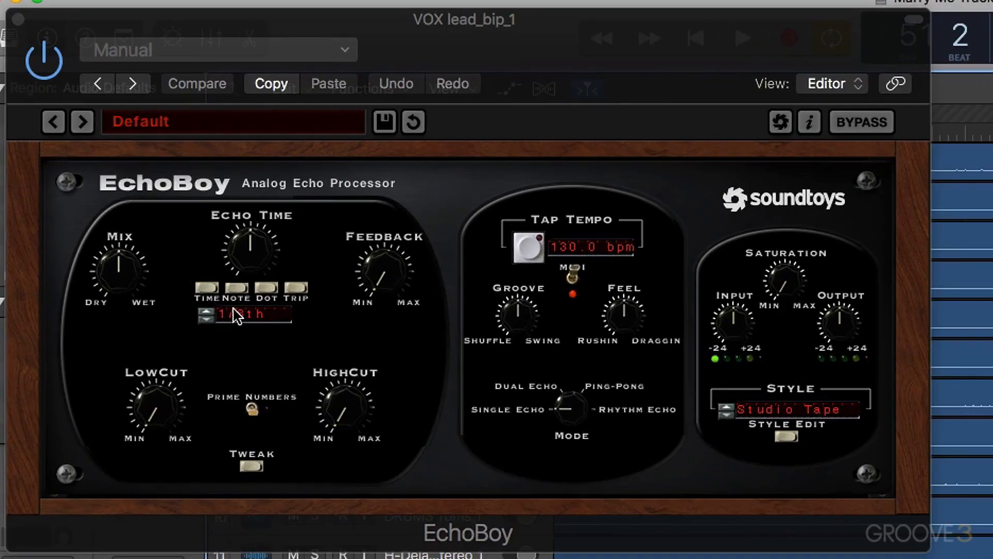
{"action": "left_click", "coordinate": [206, 291]}
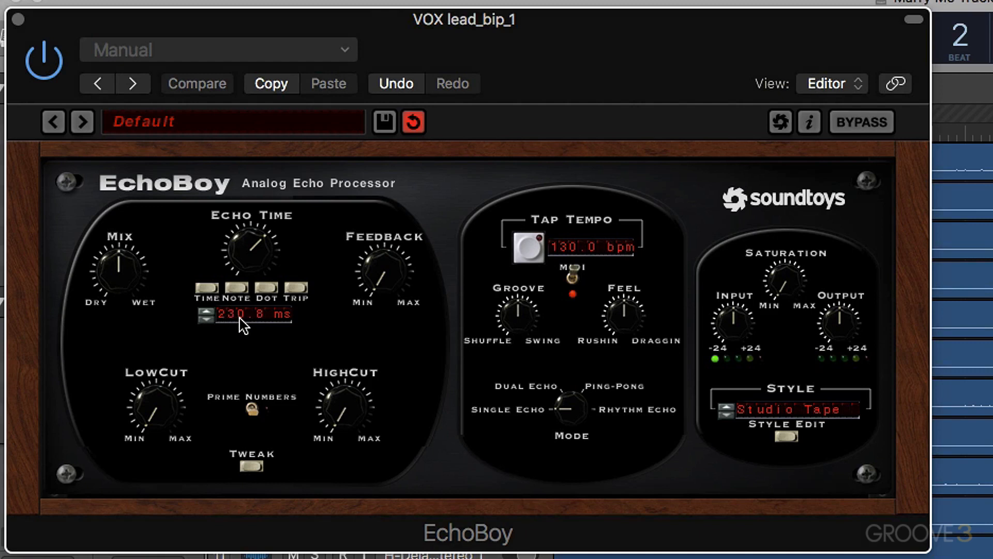
{"action": "left_click", "coordinate": [237, 314]}
{"action": "type", "text": "116"}
{"action": "key", "text": "Return"}
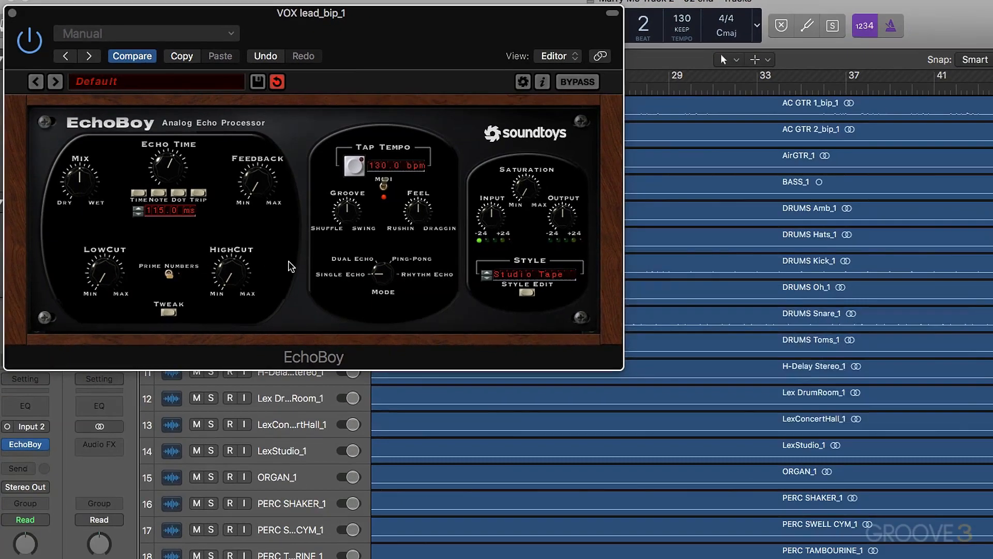
Step: Check the delay times listed for each note length in musicMath and return to Logic Pro X
{"action": "key", "text": "super+Tab"}
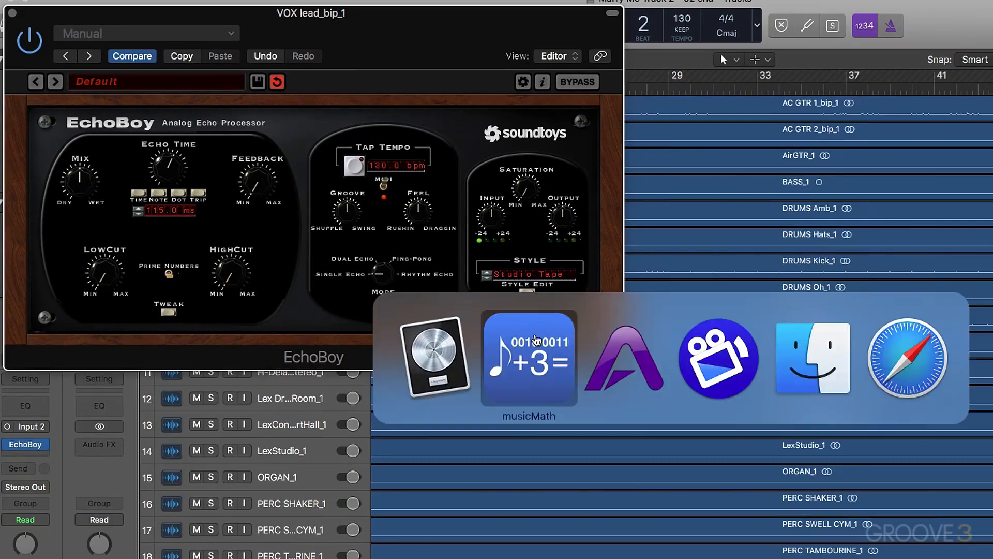
{"action": "left_click", "coordinate": [531, 353]}
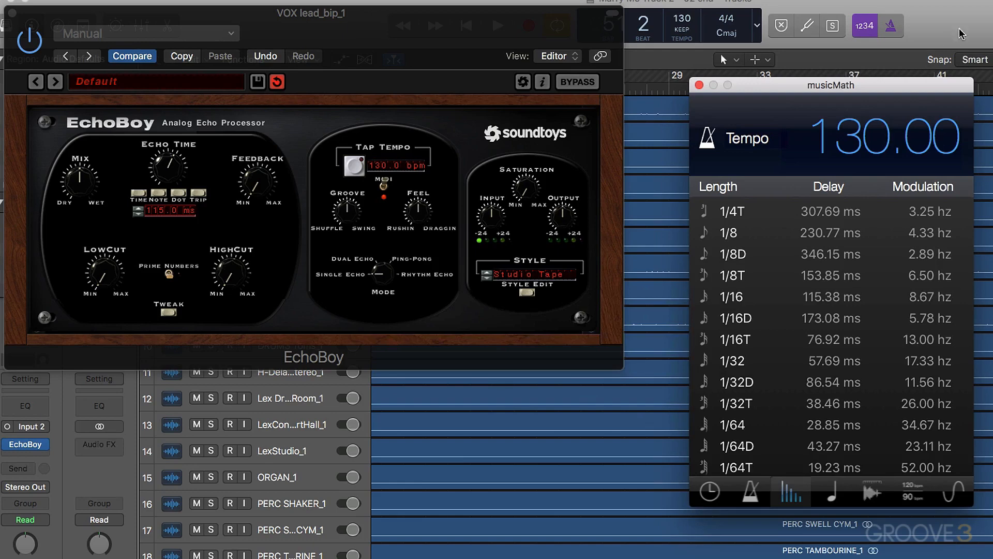
{"action": "left_click", "coordinate": [967, 10]}
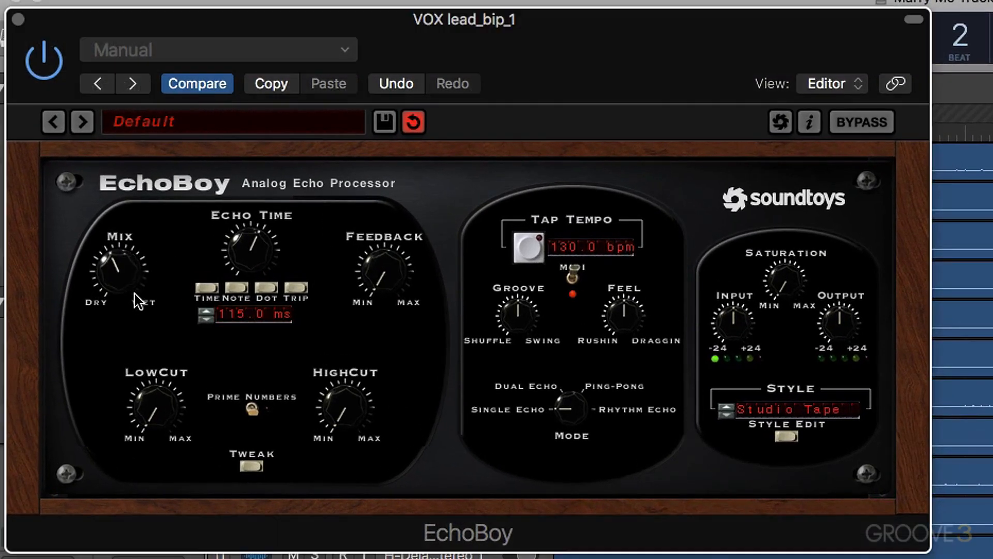
Step: Lower EchoBoy's Mix well toward dry and compare the playing lead vocal with the plug-in bypassed and active
{"action": "left_click_drag", "start_coordinate": [133, 295], "coordinate": [134, 299]}
{"action": "left_click_drag", "start_coordinate": [129, 285], "coordinate": [131, 291]}
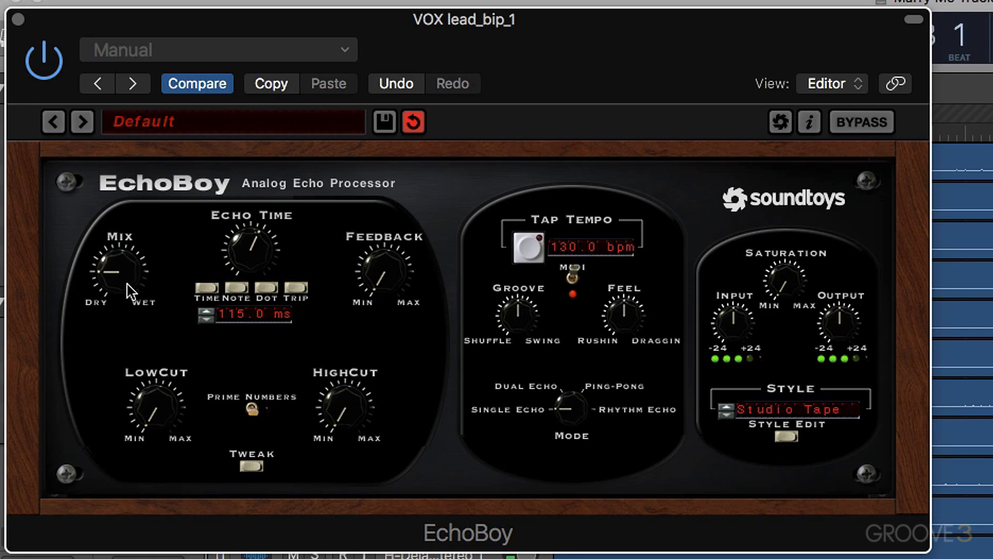
{"action": "left_click", "coordinate": [50, 68]}
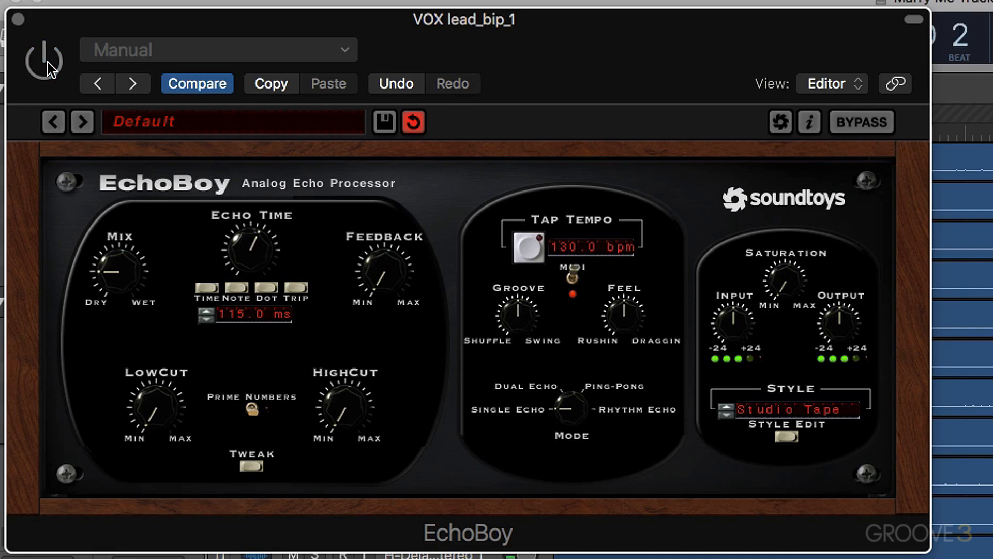
{"action": "left_click", "coordinate": [50, 68]}
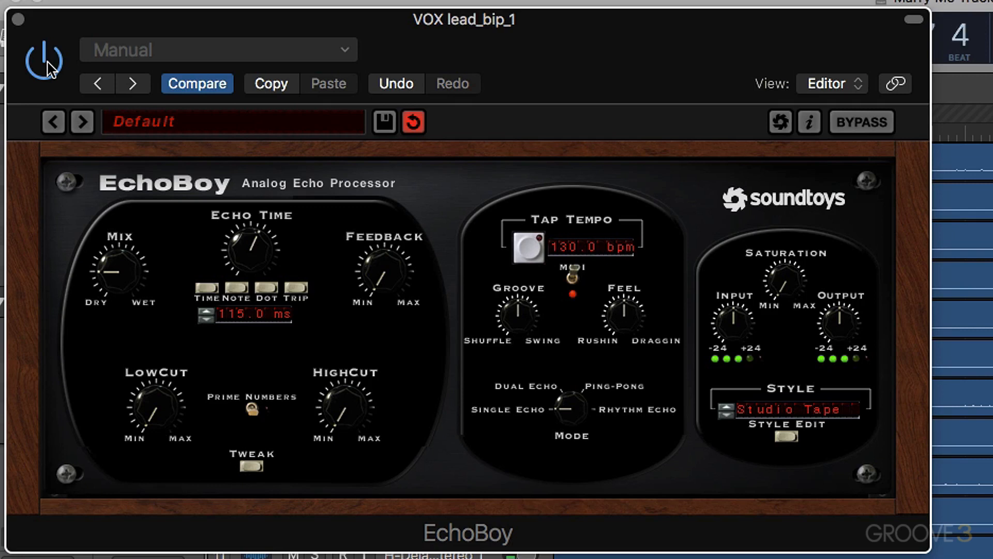
{"action": "left_click", "coordinate": [48, 64]}
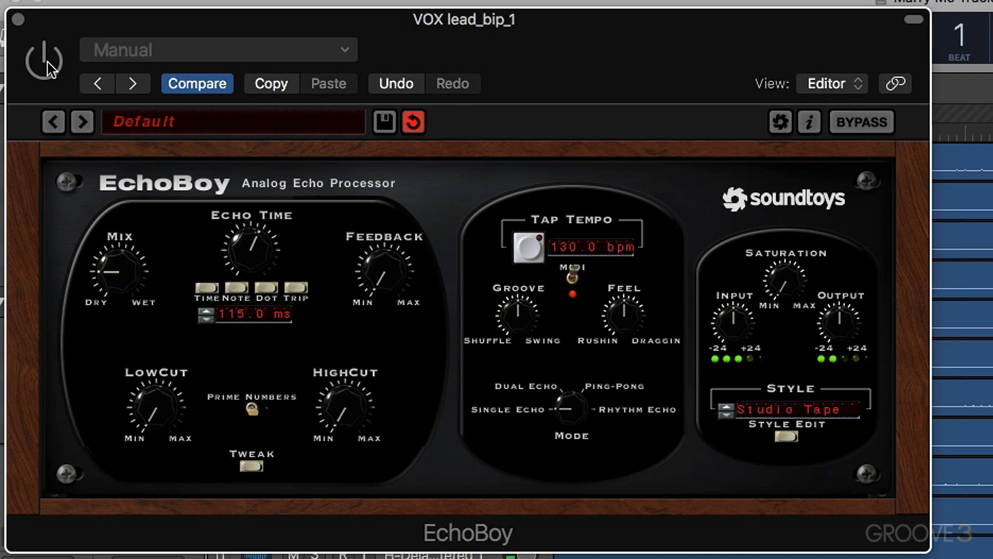
{"action": "left_click", "coordinate": [48, 65]}
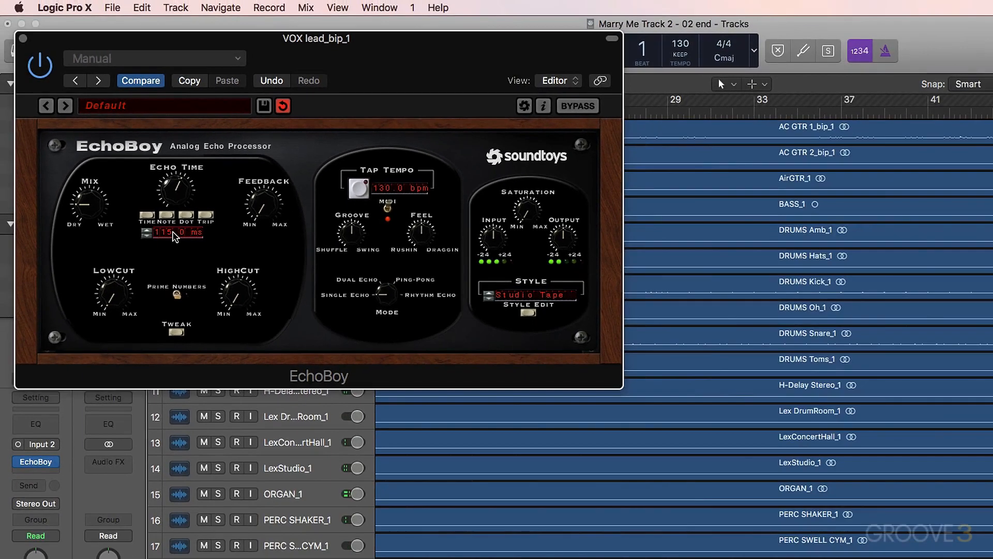
Step: Look up the 1/32 note delay in musicMath and set EchoBoy's echo time to 57 ms in Logic Pro X
{"action": "key", "text": "super+Tab"}
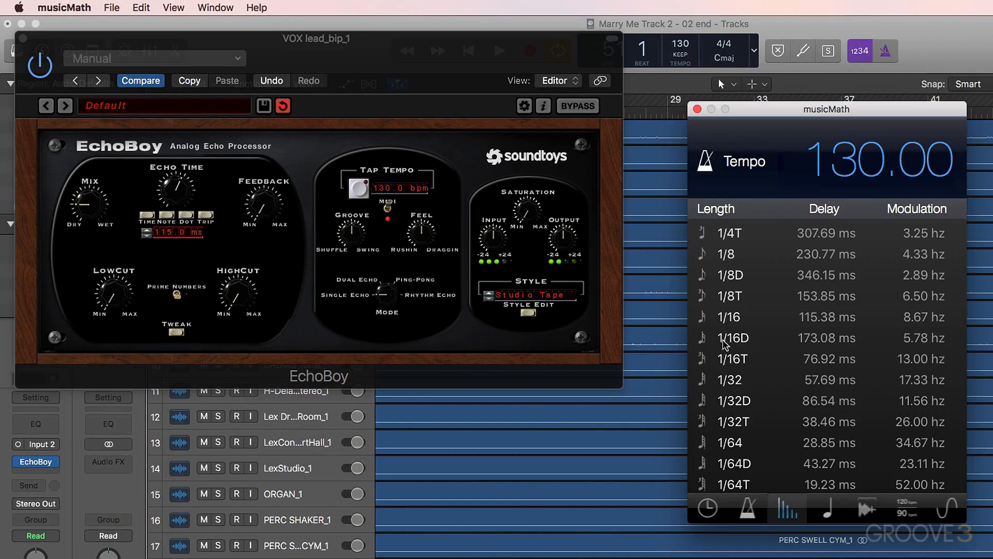
{"action": "key", "text": "super+Tab"}
{"action": "type", "text": "57"}
{"action": "key", "text": "Return"}
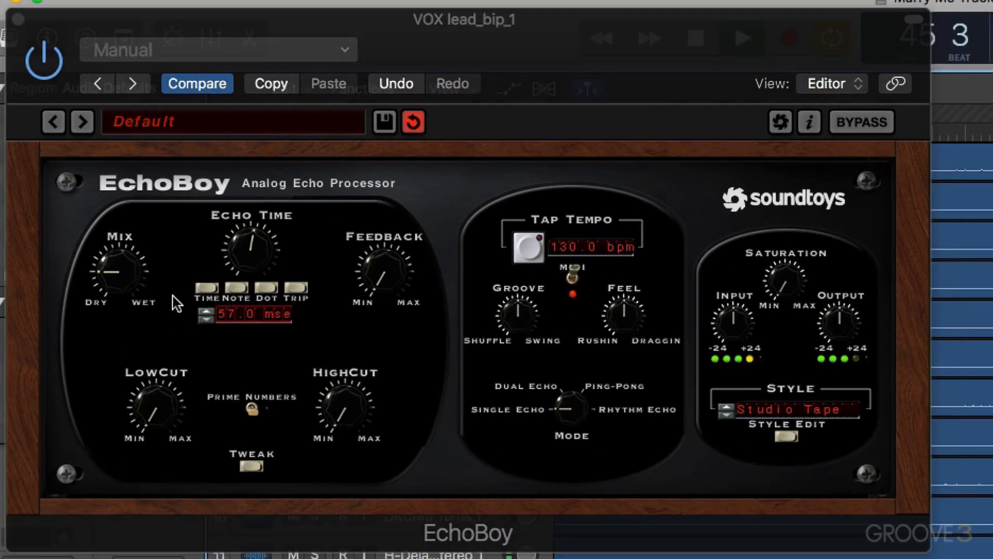
Step: Raise EchoBoy's Mix slightly and compare the lead vocal with the shorter echo bypassed and active
{"action": "mouse_move", "coordinate": [140, 280]}
{"action": "left_mouse_down"}
{"action": "mouse_move", "coordinate": [135, 210]}
{"action": "mouse_move", "coordinate": [133, 284]}
{"action": "left_mouse_up"}
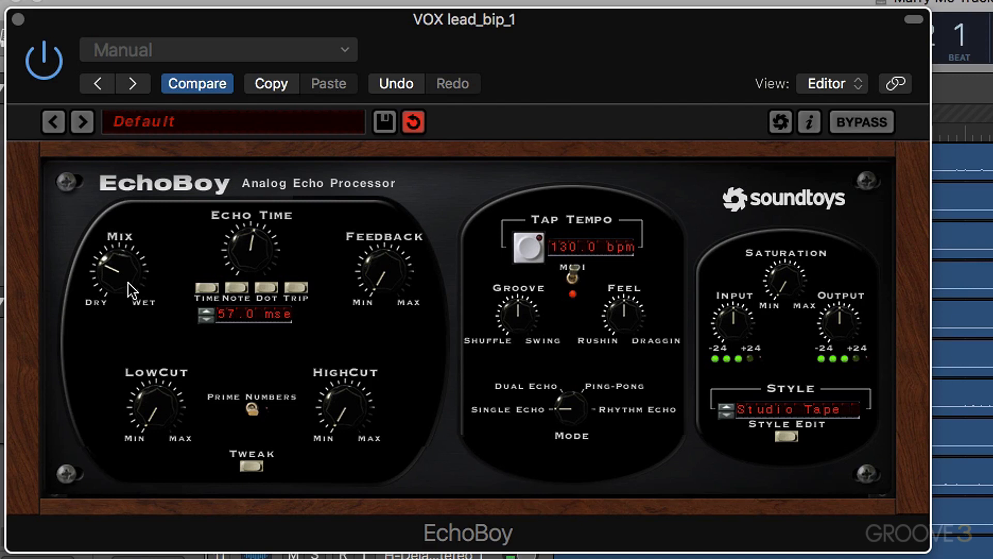
{"action": "left_click", "coordinate": [54, 71]}
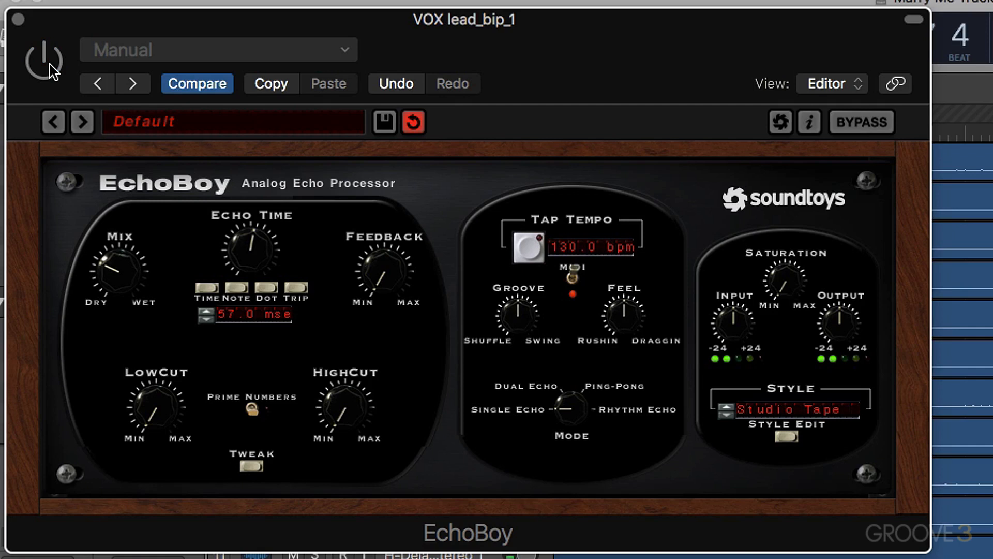
{"action": "left_click", "coordinate": [54, 70]}
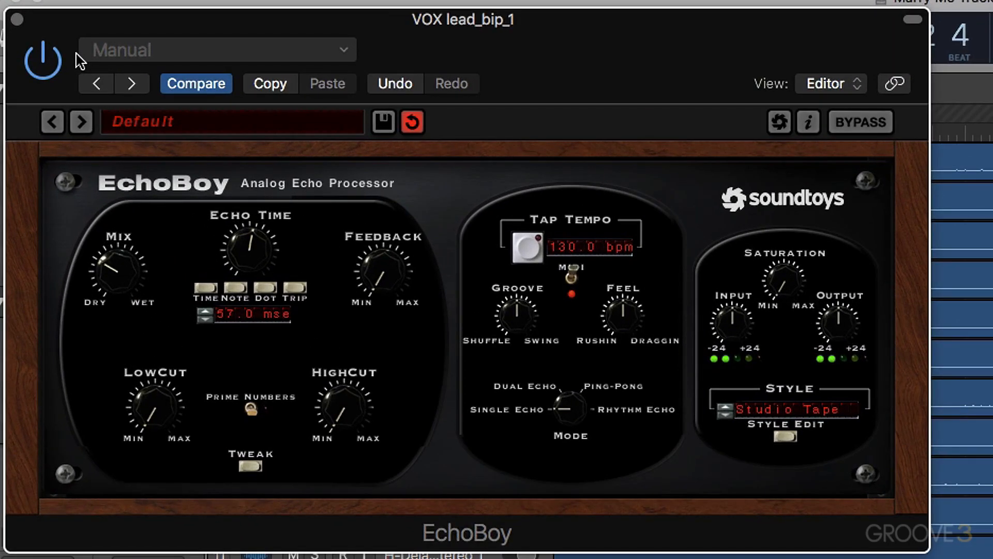
{"action": "left_click", "coordinate": [51, 65]}
{"action": "left_click", "coordinate": [51, 65]}
Step: Reduce EchoBoy's Mix slightly and toggle the plug-in off and on to judge the subtler echo
{"action": "left_click_drag", "start_coordinate": [115, 286], "coordinate": [116, 283]}
{"action": "left_click", "coordinate": [46, 62]}
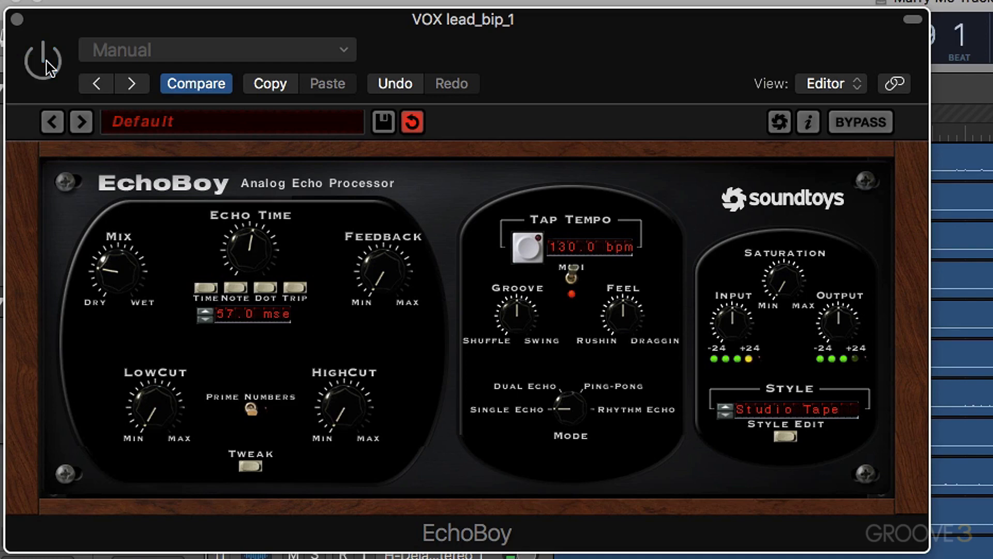
{"action": "left_click", "coordinate": [48, 65]}
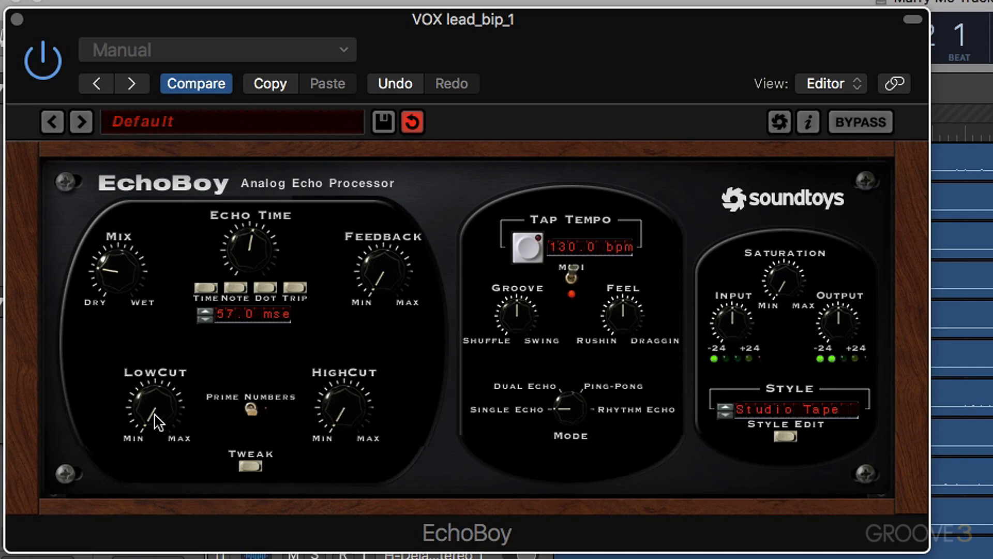
Step: Filter the echo by raising EchoBoy's LowCut to about halfway and HighCut to a little below halfway
{"action": "mouse_move", "coordinate": [169, 407]}
{"action": "left_mouse_down"}
{"action": "mouse_move", "coordinate": [165, 388]}
{"action": "mouse_move", "coordinate": [168, 402]}
{"action": "mouse_move", "coordinate": [183, 403]}
{"action": "mouse_move", "coordinate": [164, 395]}
{"action": "left_mouse_up"}
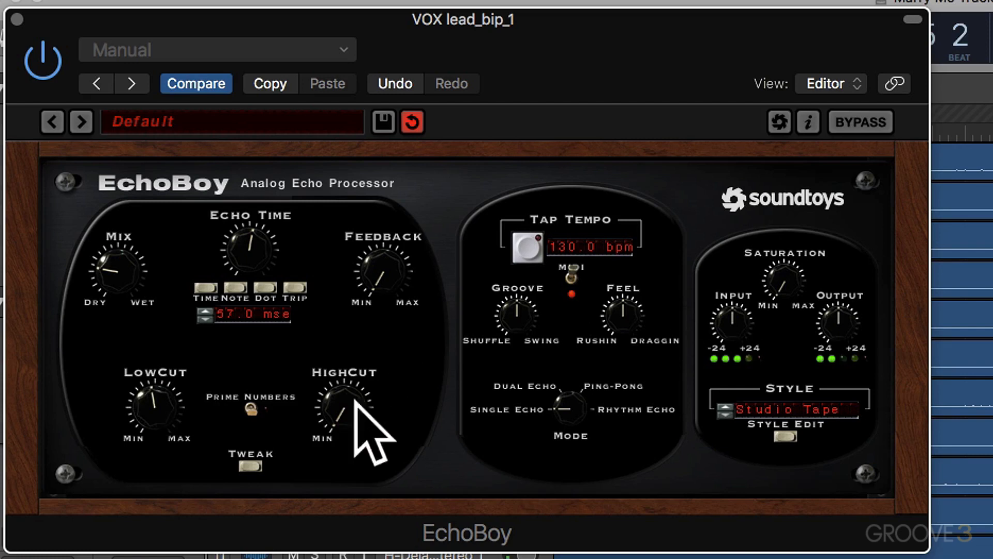
{"action": "left_click_drag", "start_coordinate": [150, 399], "coordinate": [166, 424]}
{"action": "left_click_drag", "start_coordinate": [329, 418], "coordinate": [332, 355]}
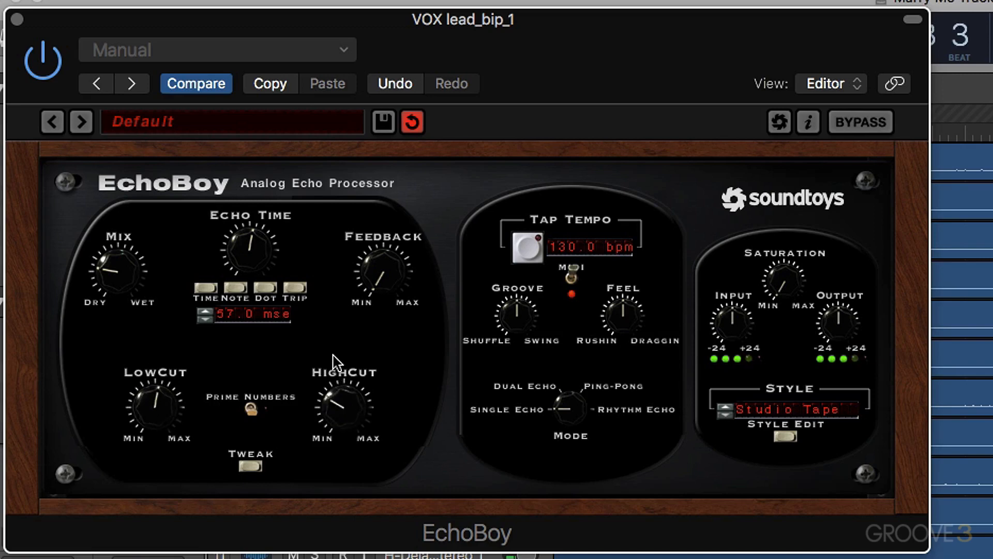
{"action": "left_click_drag", "start_coordinate": [341, 402], "coordinate": [345, 431]}
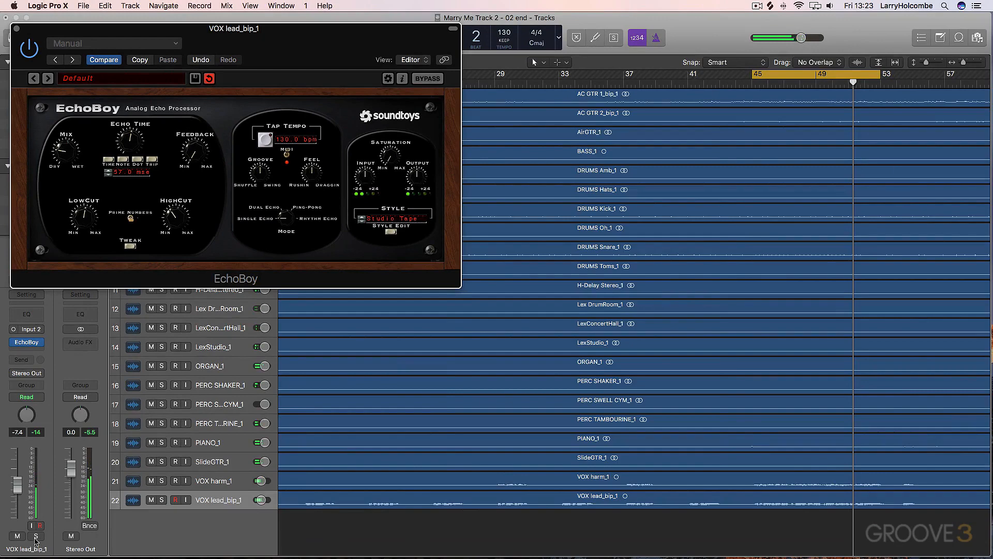
Step: Solo the lead vocal, raise EchoBoy's Mix past halfway and compare the filtered echo bypassed and active
{"action": "left_click", "coordinate": [36, 535]}
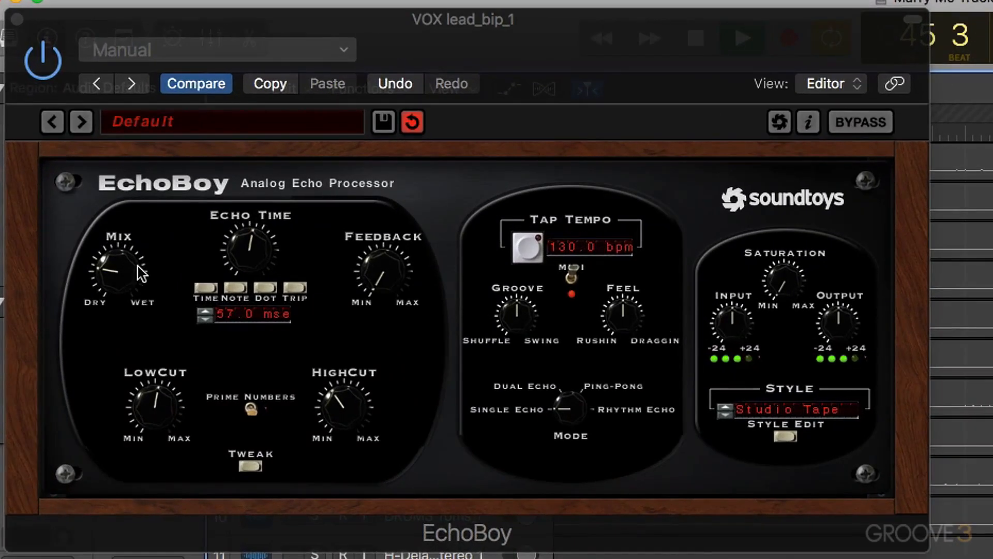
{"action": "left_click_drag", "start_coordinate": [141, 273], "coordinate": [124, 203]}
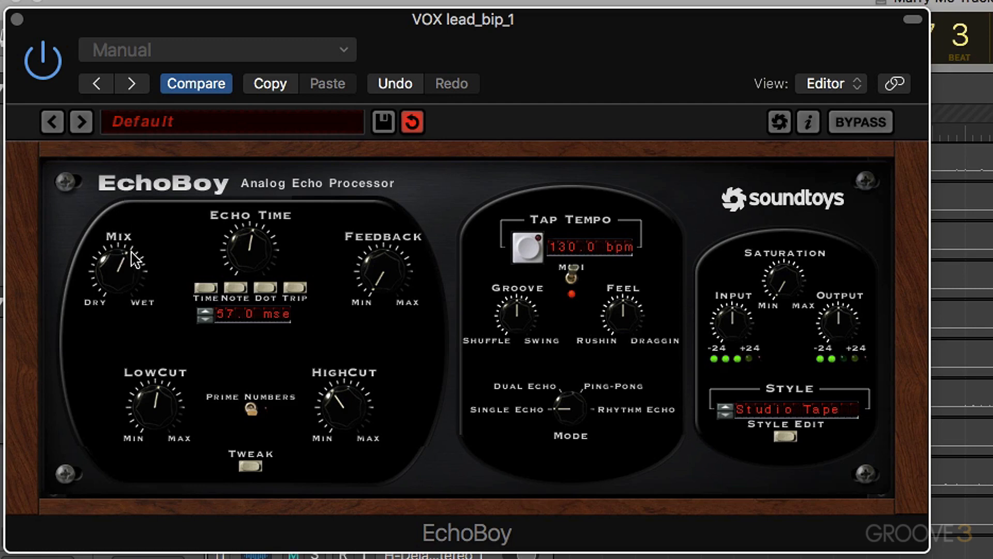
{"action": "left_click", "coordinate": [51, 72]}
{"action": "left_click", "coordinate": [51, 70]}
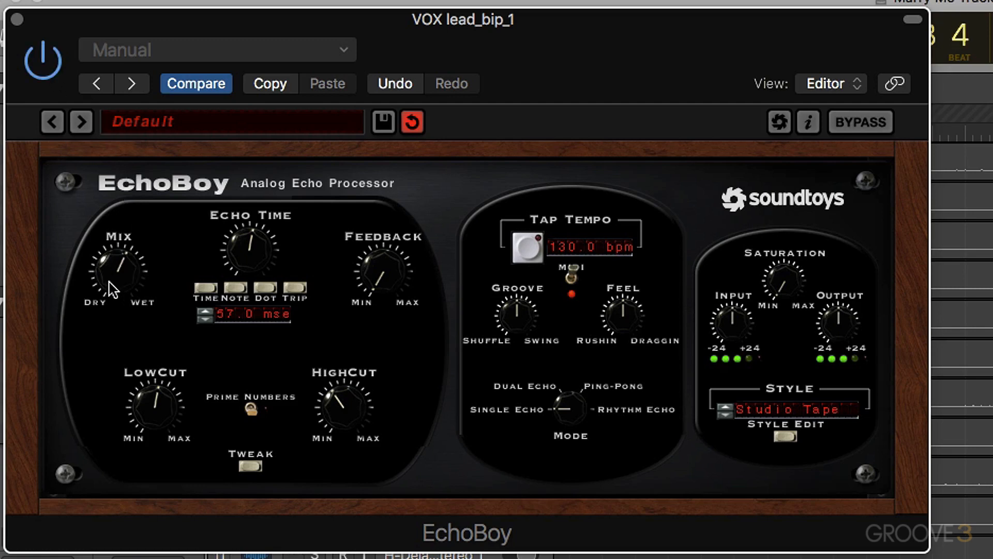
Step: Lower EchoBoy's Mix to just under a third and compare the soloed lead vocal with the echo bypassed and active
{"action": "mouse_move", "coordinate": [111, 290]}
{"action": "left_mouse_down"}
{"action": "mouse_move", "coordinate": [122, 318]}
{"action": "mouse_move", "coordinate": [122, 284]}
{"action": "mouse_move", "coordinate": [122, 298]}
{"action": "left_mouse_up"}
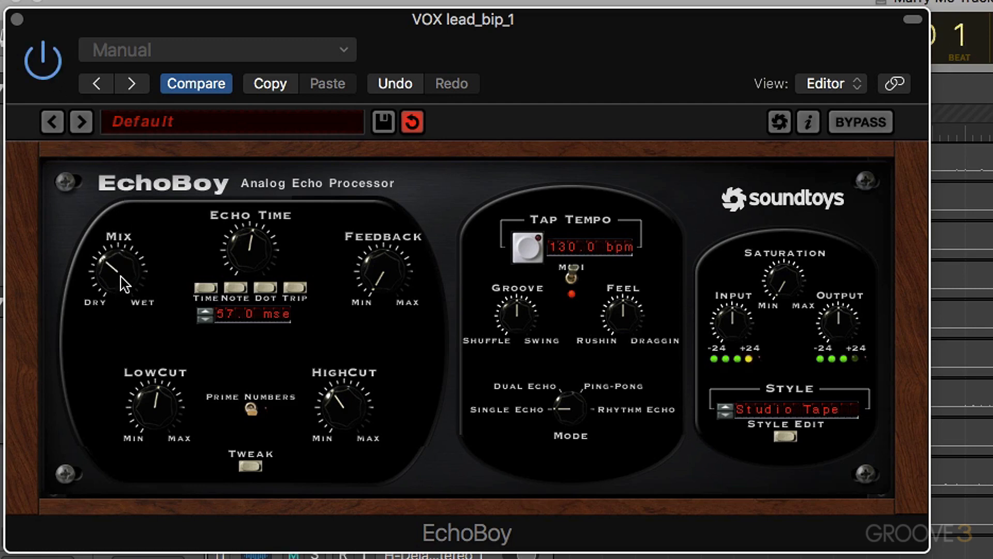
{"action": "left_click", "coordinate": [45, 67]}
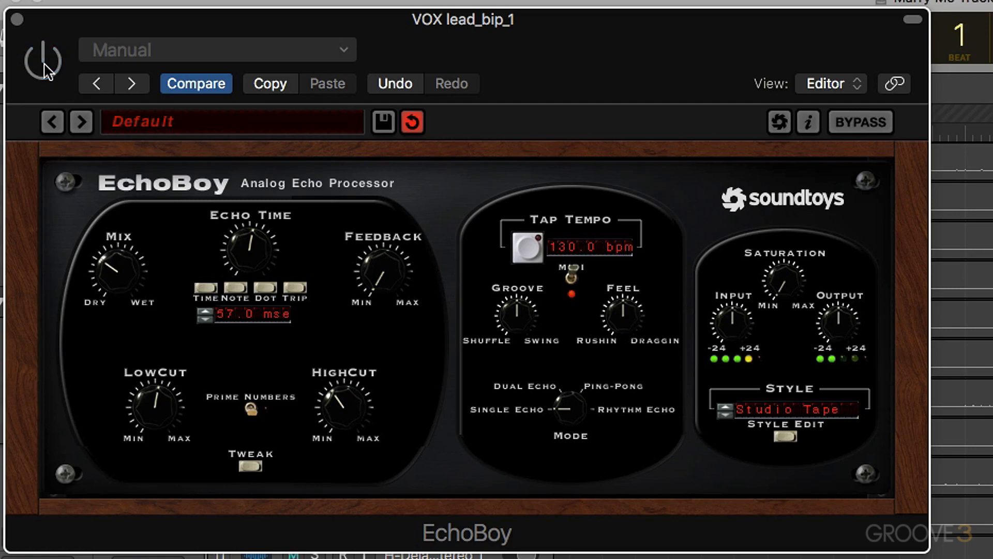
{"action": "left_click", "coordinate": [45, 67]}
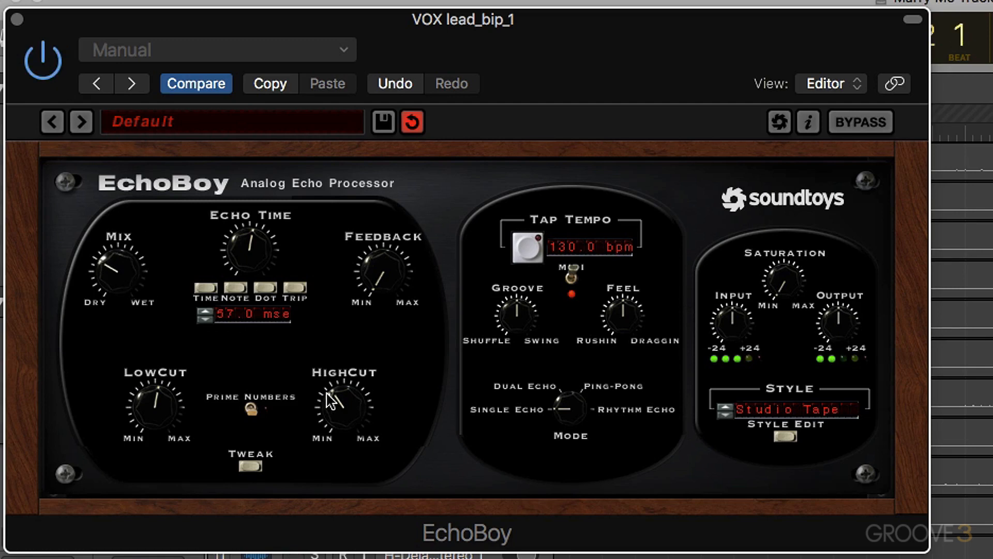
Step: Try EchoBoy's HighCut near minimum against the bypassed vocal, and bring it back to a little below halfway
{"action": "left_click_drag", "start_coordinate": [345, 407], "coordinate": [354, 455]}
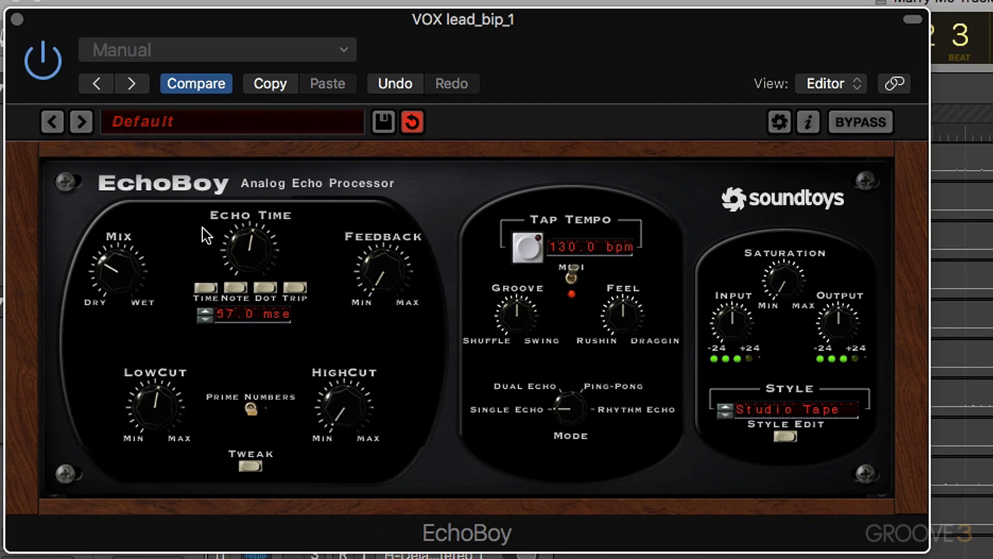
{"action": "left_click", "coordinate": [42, 68]}
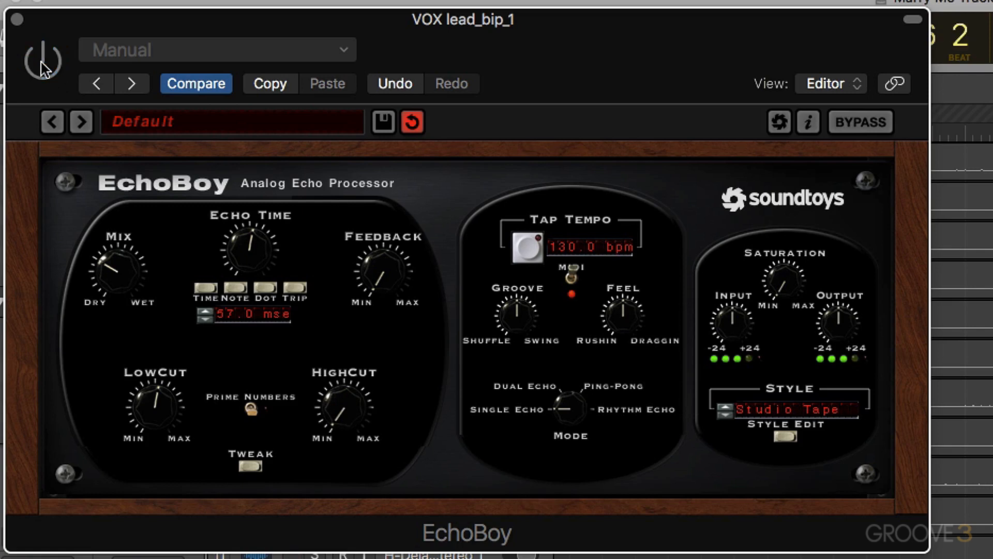
{"action": "left_click", "coordinate": [42, 68]}
{"action": "mouse_move", "coordinate": [347, 414]}
{"action": "left_mouse_down"}
{"action": "mouse_move", "coordinate": [346, 292]}
{"action": "mouse_move", "coordinate": [341, 445]}
{"action": "mouse_move", "coordinate": [347, 420]}
{"action": "left_mouse_up"}
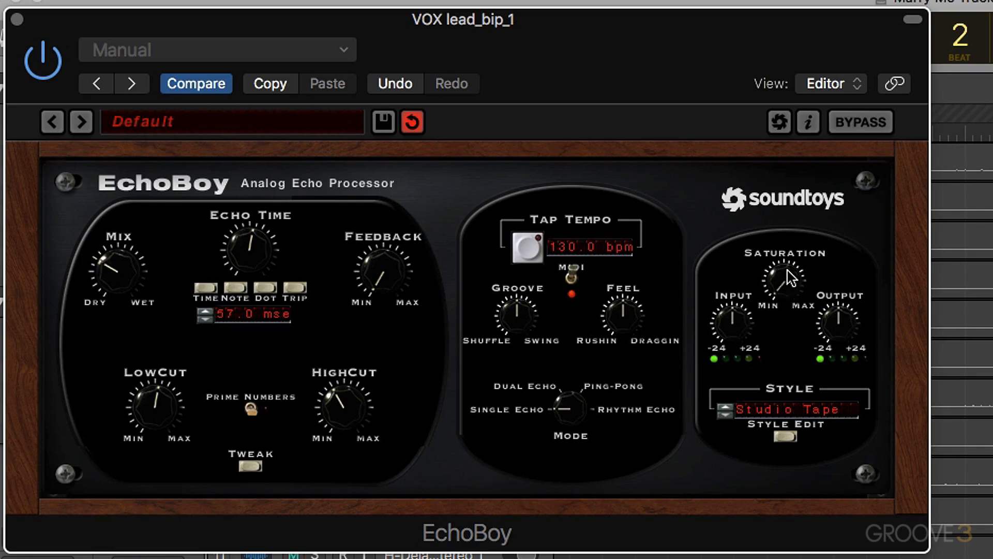
Step: Sweep EchoBoy's Saturation while the vocal plays and settle it at about four-fifths
{"action": "left_click_drag", "start_coordinate": [790, 278], "coordinate": [785, 186]}
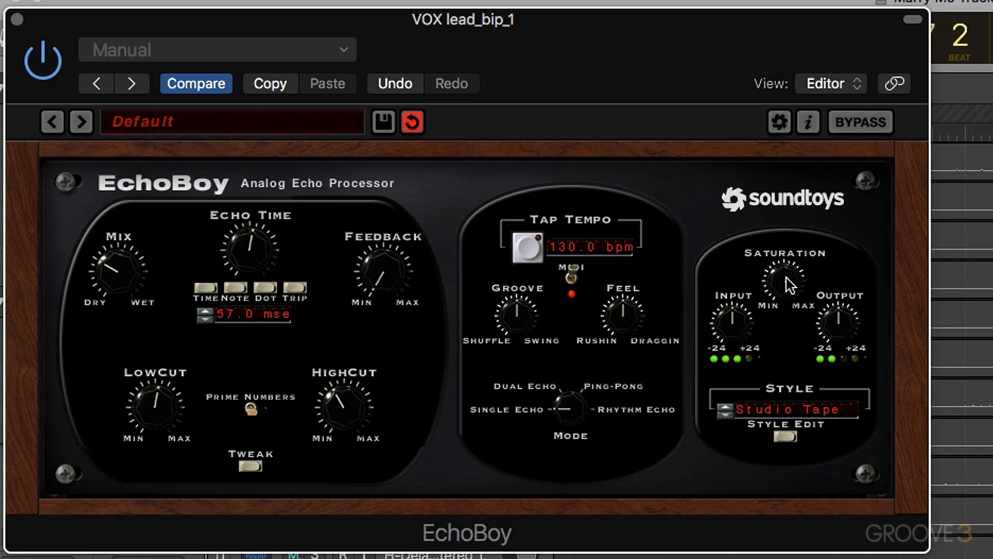
{"action": "left_click_drag", "start_coordinate": [786, 278], "coordinate": [801, 405]}
{"action": "left_click_drag", "start_coordinate": [790, 289], "coordinate": [792, 358]}
{"action": "left_click_drag", "start_coordinate": [785, 283], "coordinate": [781, 5]}
{"action": "mouse_move", "coordinate": [799, 297]}
{"action": "left_mouse_down"}
{"action": "mouse_move", "coordinate": [795, 323]}
{"action": "mouse_move", "coordinate": [786, 287]}
{"action": "mouse_move", "coordinate": [791, 299]}
{"action": "left_mouse_up"}
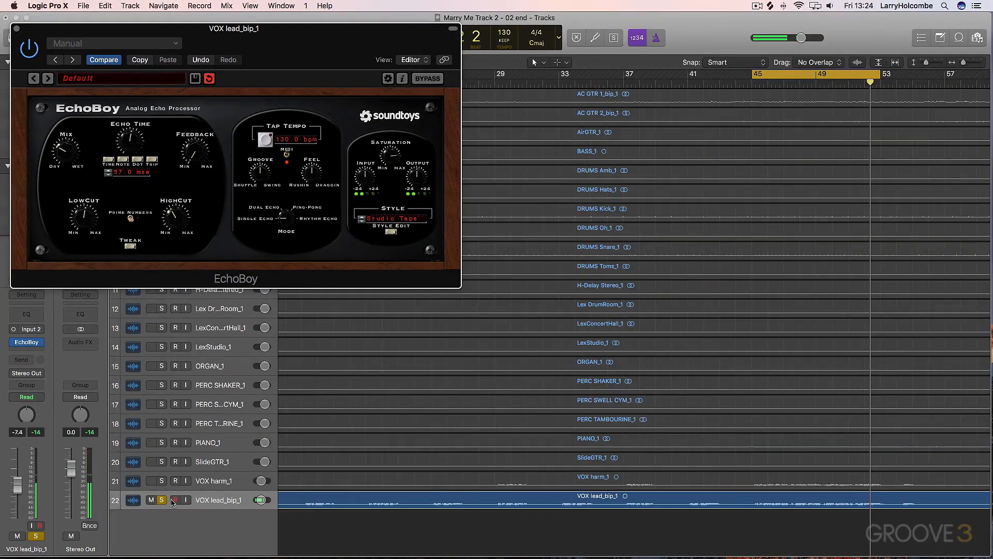
Step: Unsolo the lead vocal and compare it in the full mix with EchoBoy bypassed and active
{"action": "left_click", "coordinate": [162, 500]}
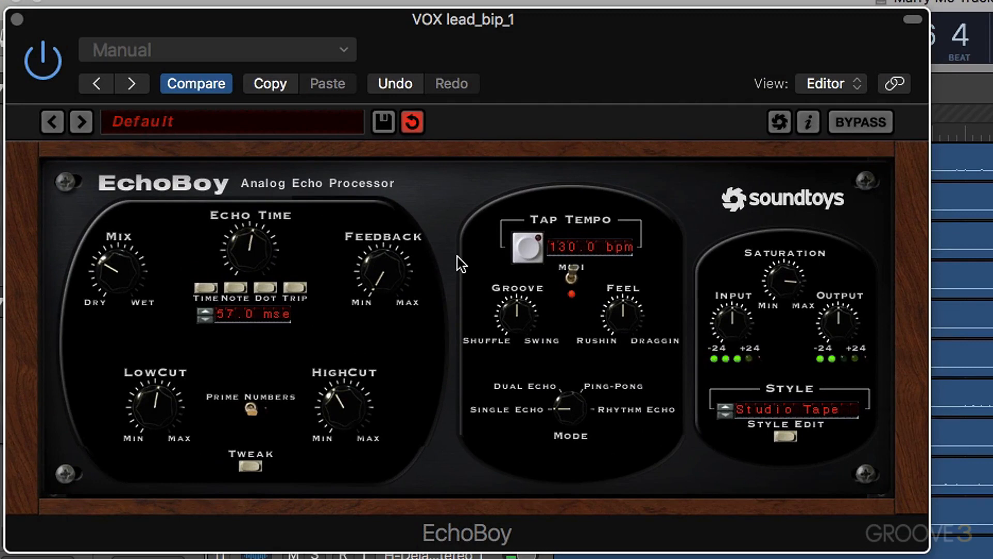
{"action": "left_click", "coordinate": [44, 62]}
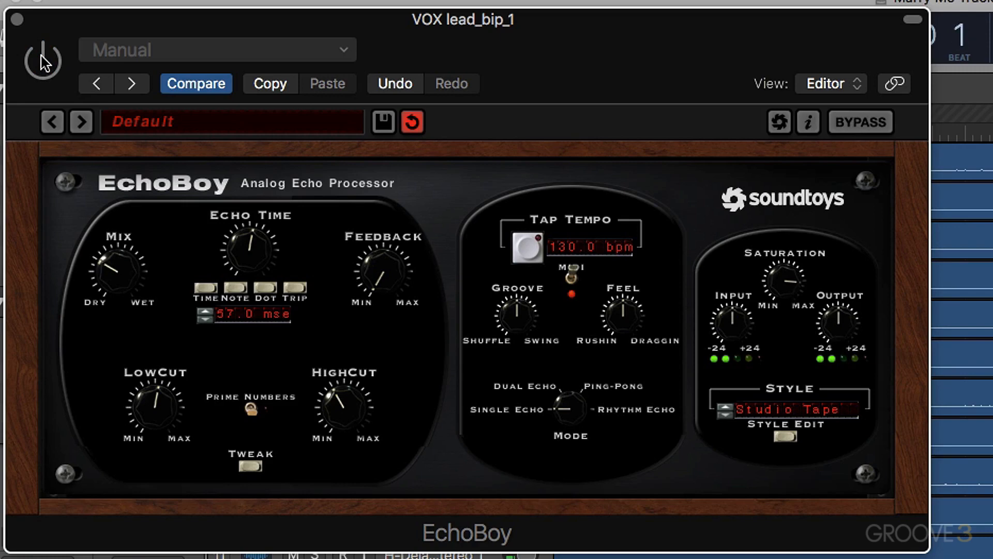
{"action": "left_click", "coordinate": [44, 63]}
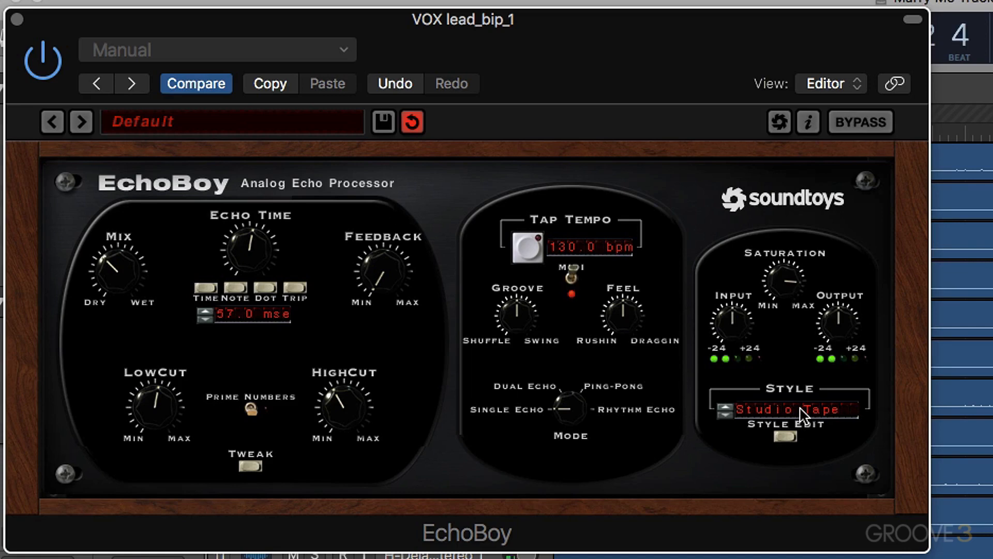
Step: Audition EchoBoy's Tube Tape style on the lead vocal and switch the style back to Studio Tape
{"action": "left_click", "coordinate": [772, 413]}
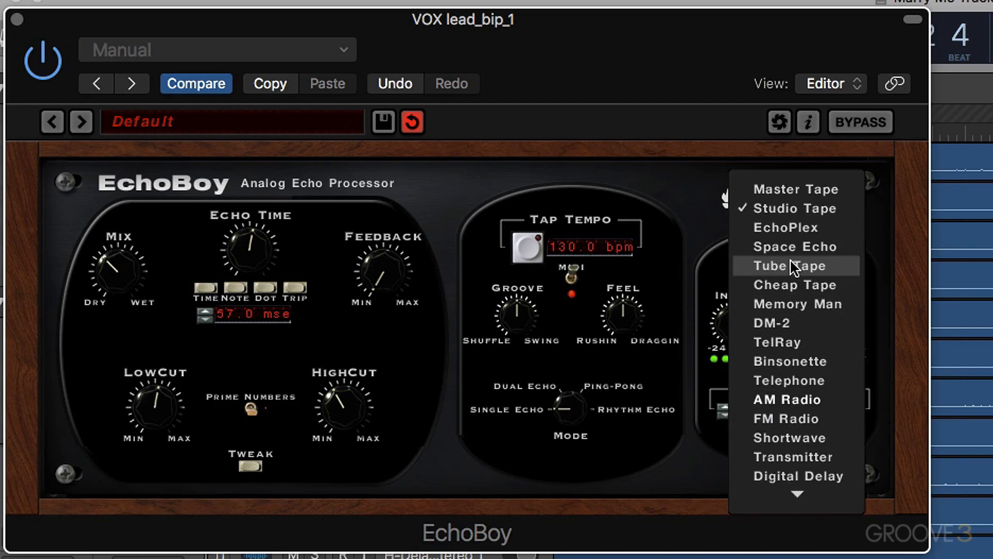
{"action": "left_click", "coordinate": [818, 266]}
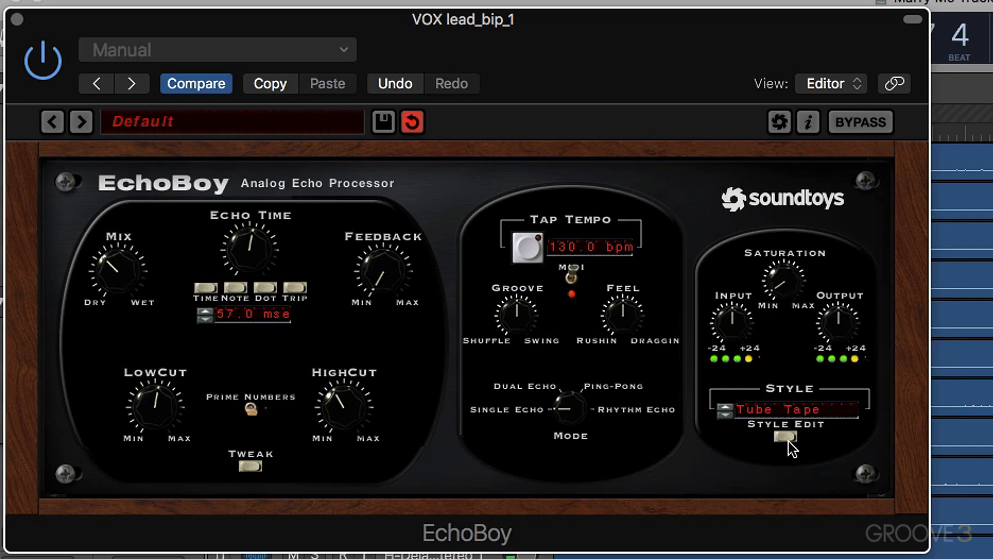
{"action": "left_click_drag", "start_coordinate": [788, 412], "coordinate": [790, 382]}
{"action": "left_click", "coordinate": [776, 409]}
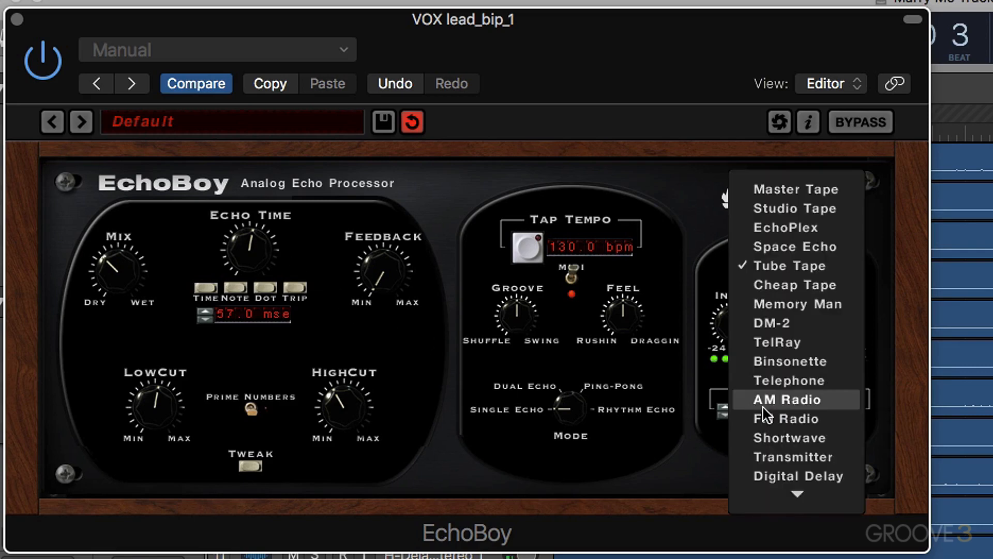
{"action": "left_click", "coordinate": [792, 207]}
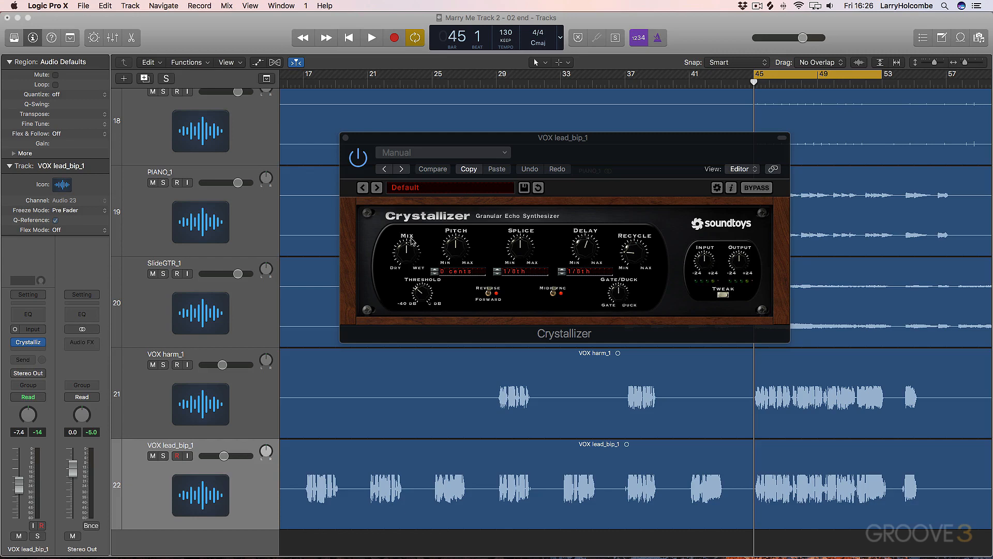
Step: Lower Crystallizer's Mix to slightly below halfway and audition the soloed lead vocal
{"action": "left_click_drag", "start_coordinate": [411, 248], "coordinate": [415, 266]}
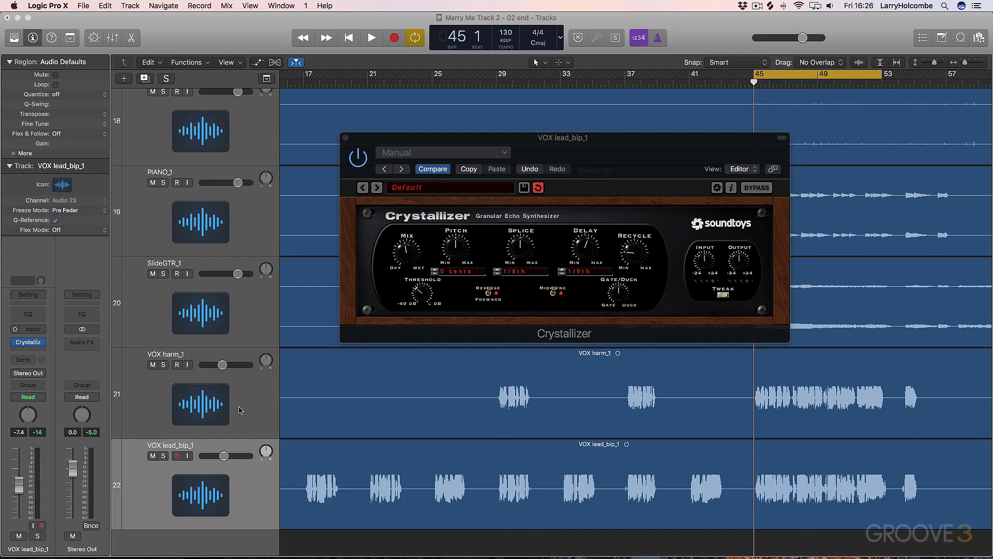
{"action": "left_click", "coordinate": [163, 456]}
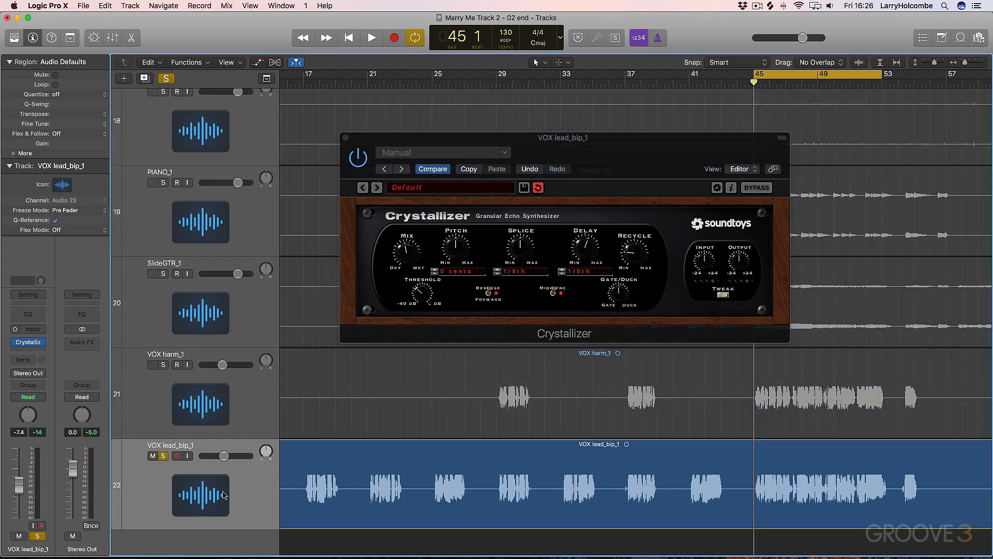
{"action": "left_click", "coordinate": [224, 495]}
{"action": "key", "text": "space"}
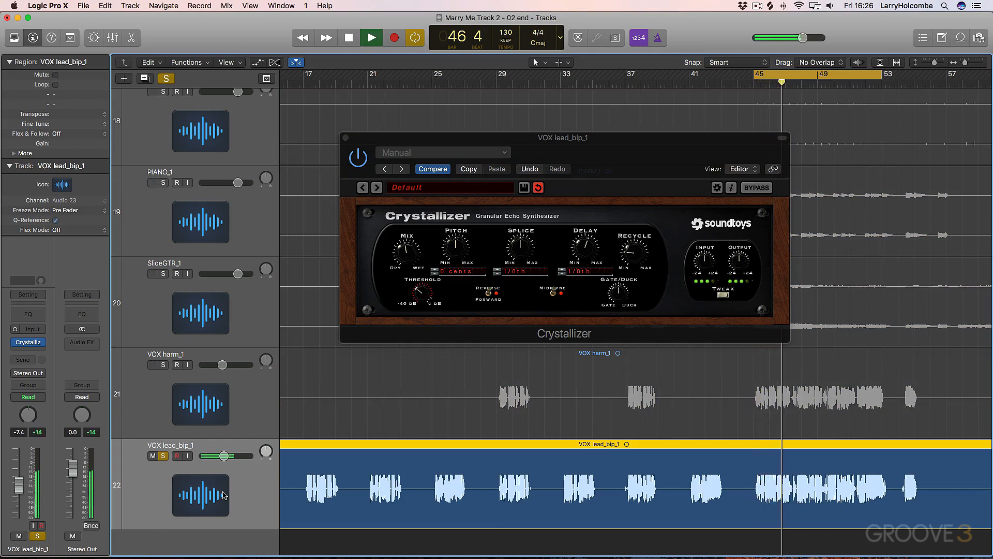
{"action": "key", "text": "space"}
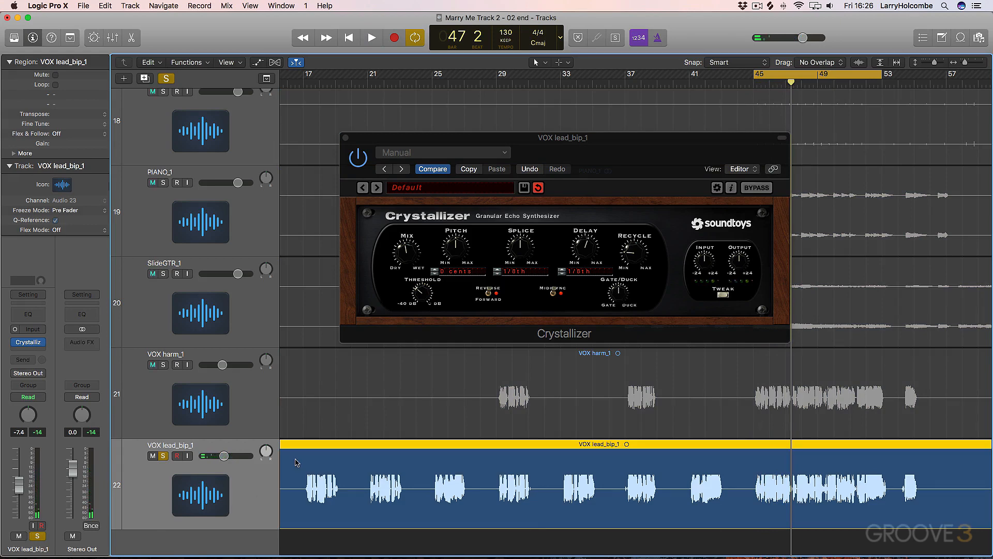
Step: Set Crystallizer's Splice to 1/16th and its Delay to 1/32nd
{"action": "left_click", "coordinate": [666, 135]}
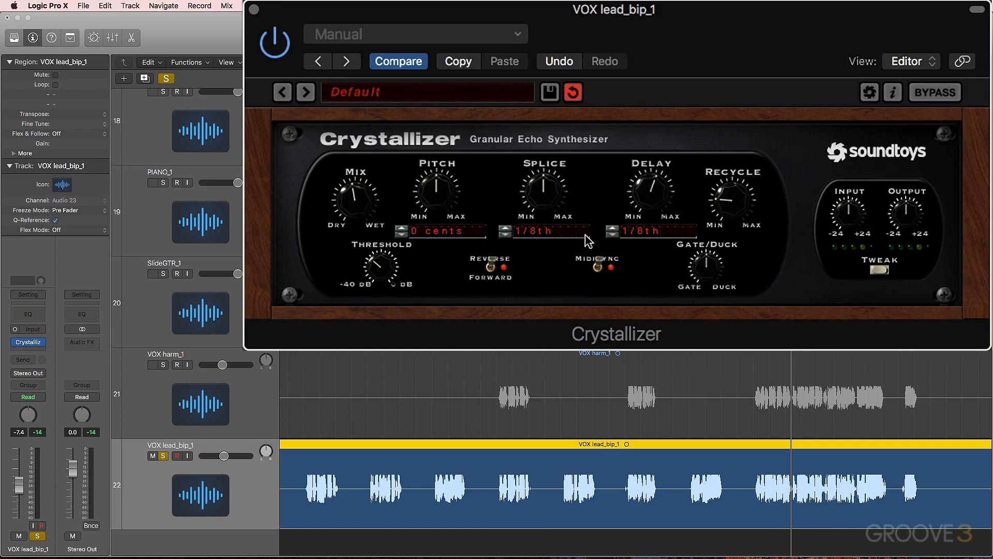
{"action": "left_click", "coordinate": [505, 234]}
{"action": "left_click", "coordinate": [612, 232]}
{"action": "left_click", "coordinate": [612, 231]}
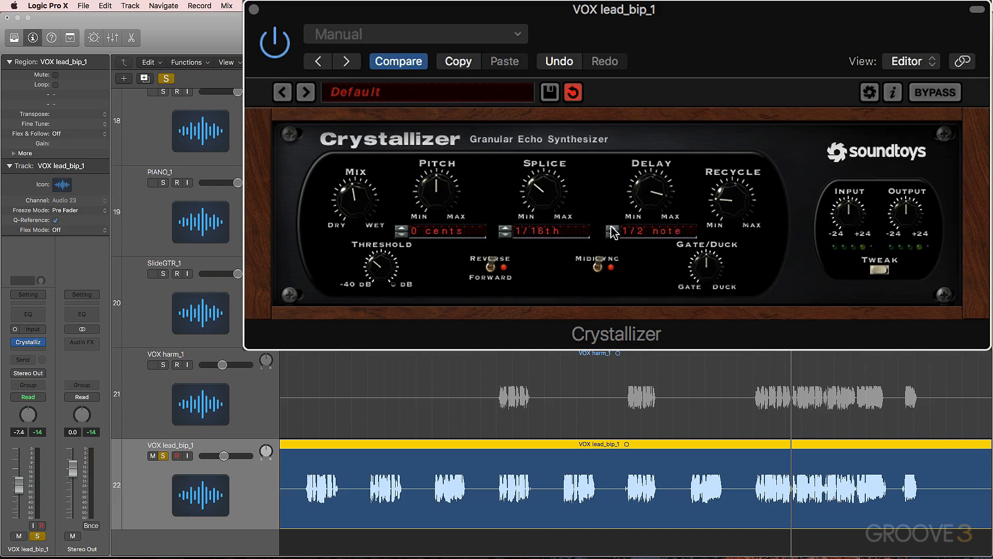
{"action": "left_click", "coordinate": [612, 231]}
{"action": "left_click", "coordinate": [611, 233]}
Step: Play the soloed lead vocal and lower Crystallizer's Mix to about a third
{"action": "left_click", "coordinate": [197, 493]}
{"action": "key", "text": "space"}
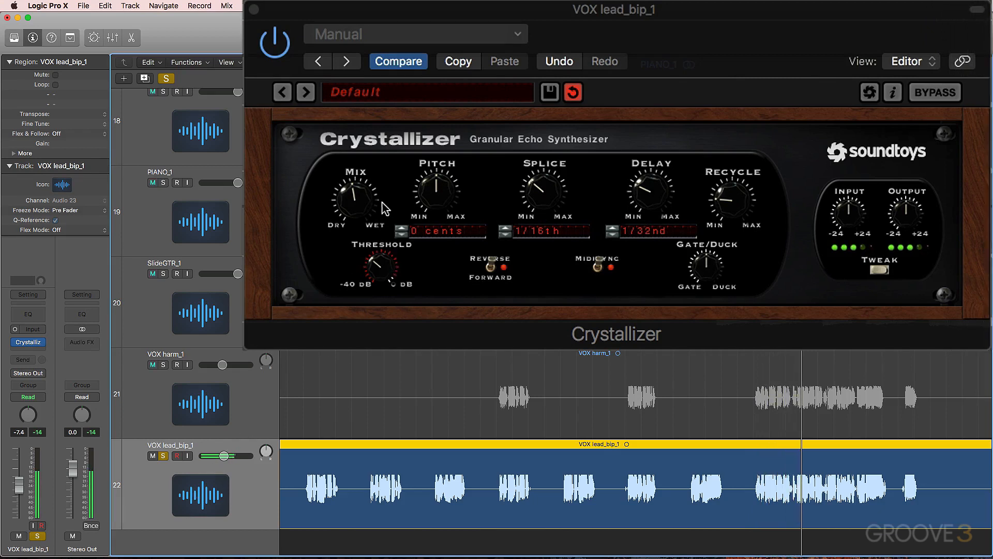
{"action": "left_click_drag", "start_coordinate": [365, 196], "coordinate": [363, 225]}
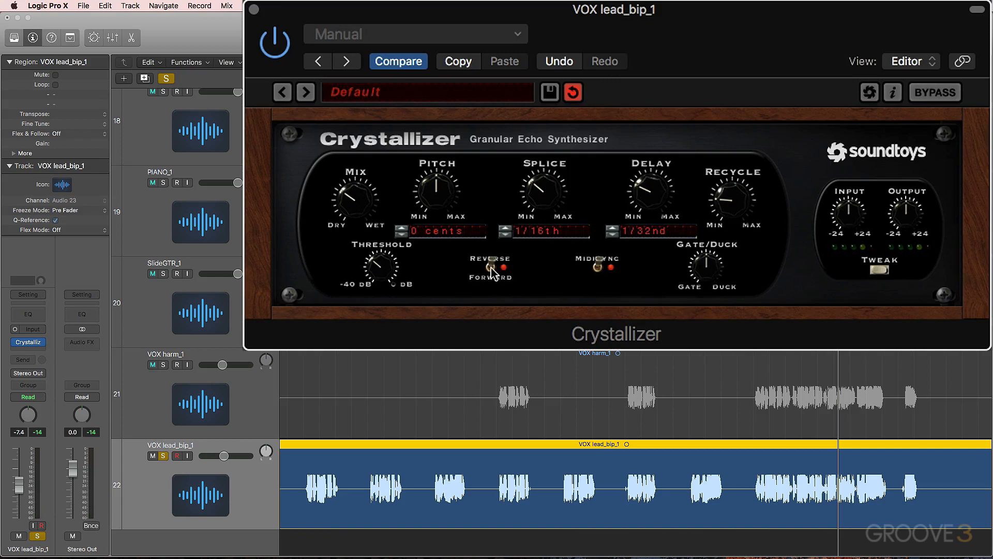
Step: Switch Crystallizer from Reverse to Forward and reveal its additional Tweak settings
{"action": "left_click", "coordinate": [491, 268]}
{"action": "left_click", "coordinate": [880, 269]}
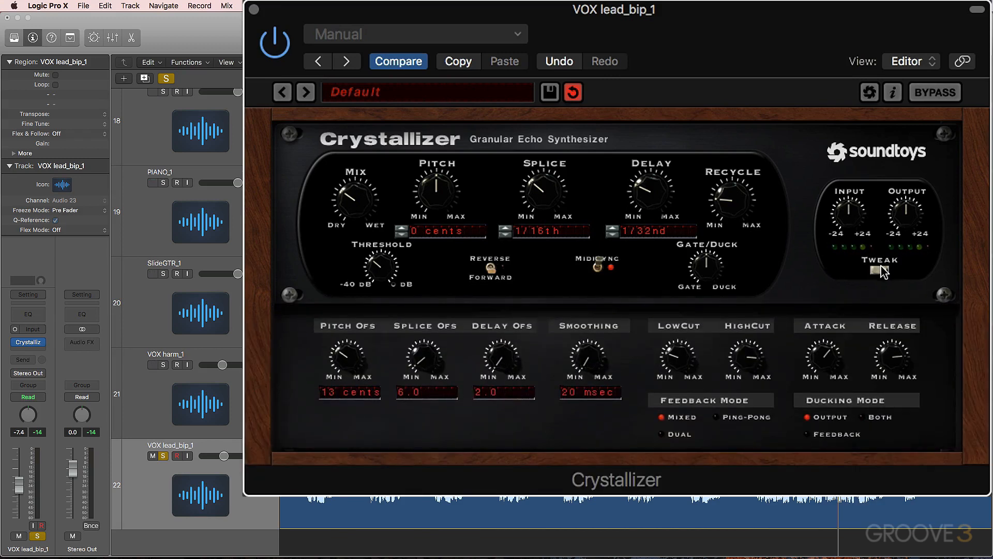
Step: Play the lead vocal and compare it with the forward Crystallizer effect bypassed and active
{"action": "key", "text": "space"}
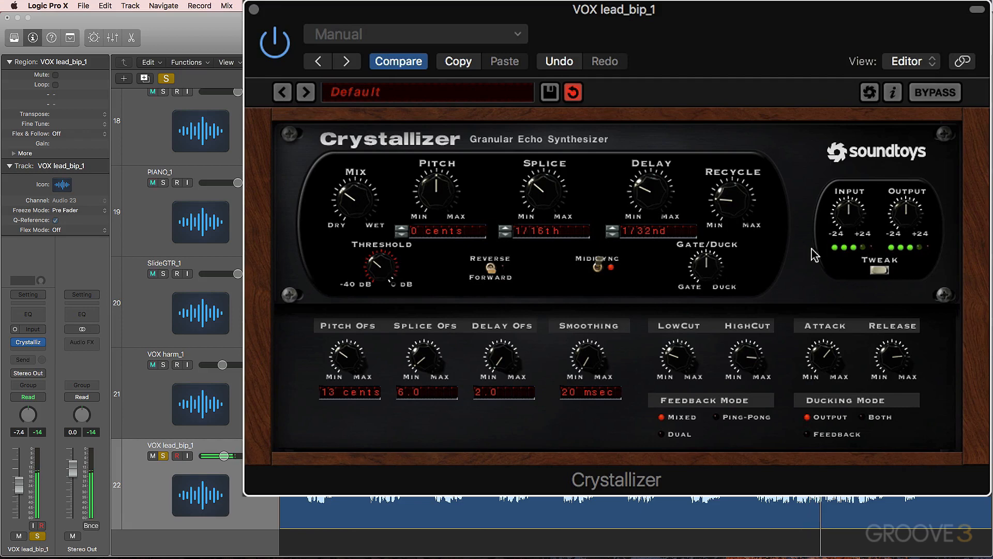
{"action": "left_click", "coordinate": [275, 54]}
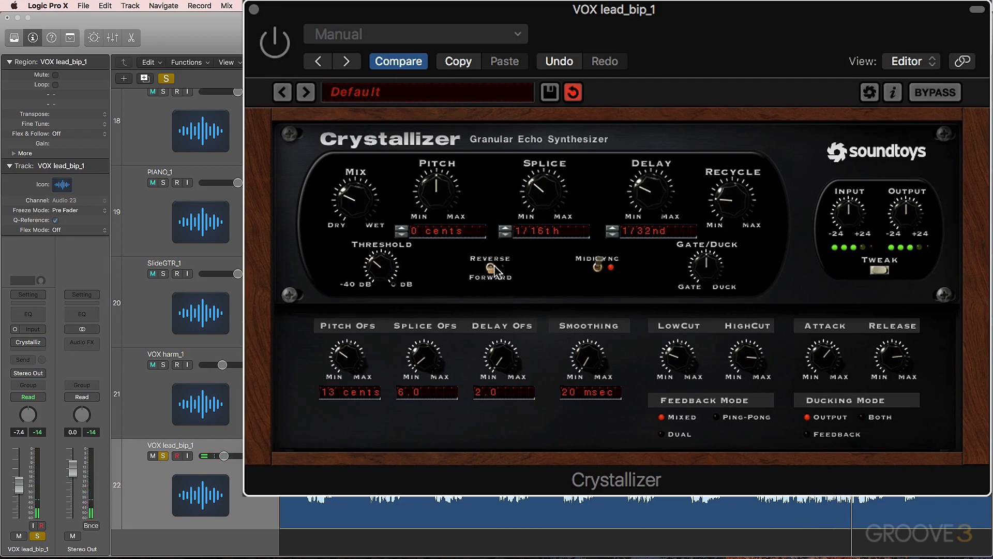
{"action": "left_click", "coordinate": [274, 44]}
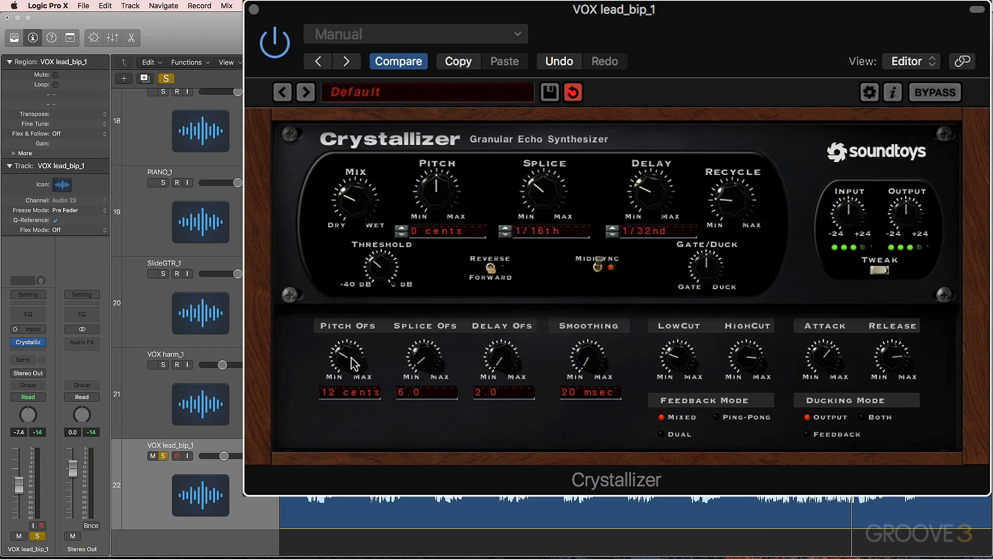
Step: Audition Crystallizer's pitch offset at 0 and 60 cents, and set it to 9 cents
{"action": "left_click_drag", "start_coordinate": [352, 362], "coordinate": [360, 396]}
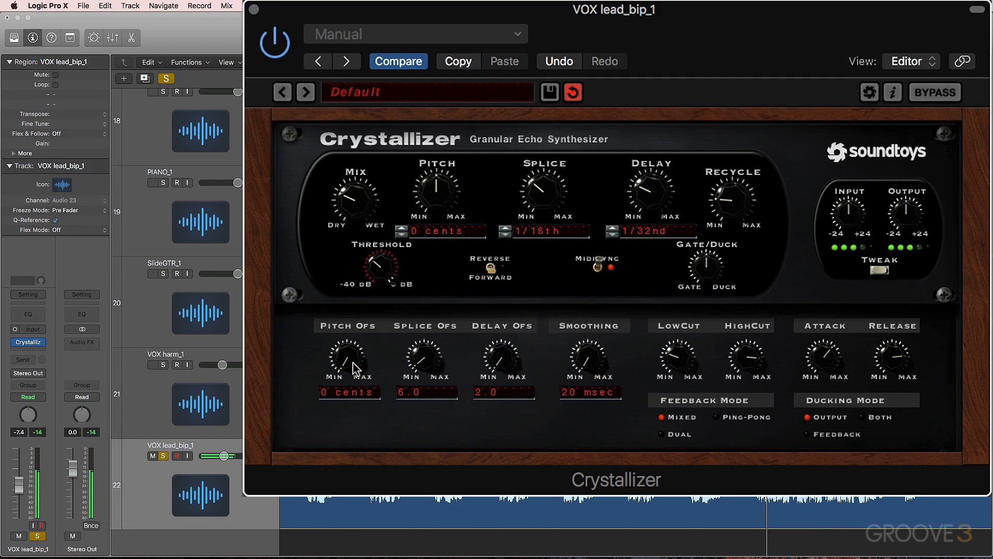
{"action": "left_click_drag", "start_coordinate": [353, 368], "coordinate": [353, 342]}
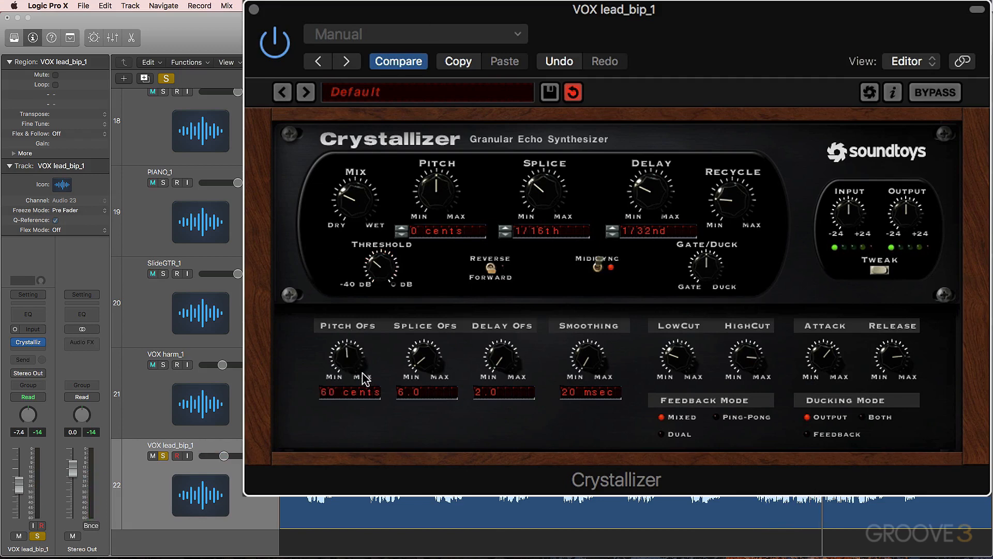
{"action": "mouse_move", "coordinate": [359, 363]}
{"action": "left_mouse_down"}
{"action": "mouse_move", "coordinate": [356, 386]}
{"action": "mouse_move", "coordinate": [357, 372]}
{"action": "left_mouse_up"}
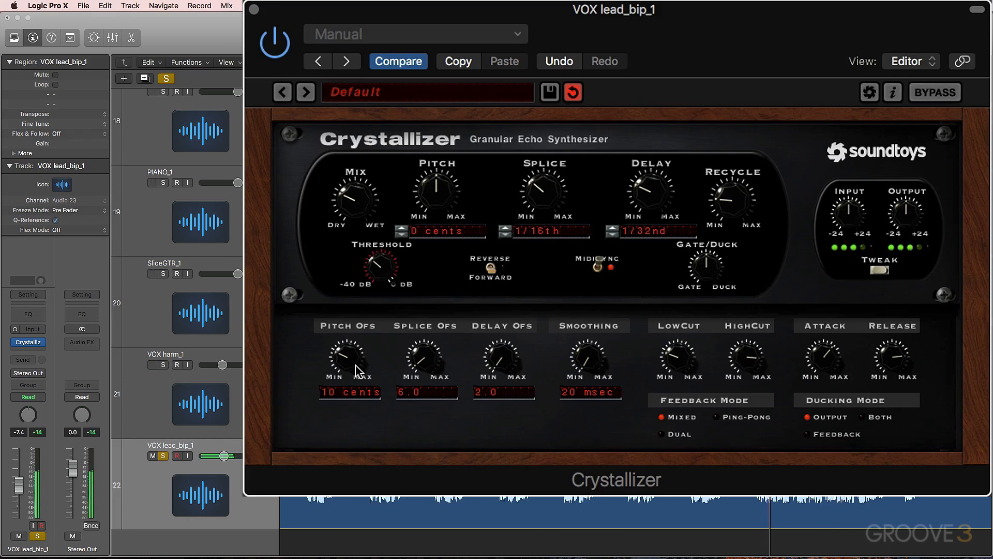
{"action": "left_click_drag", "start_coordinate": [356, 369], "coordinate": [356, 373]}
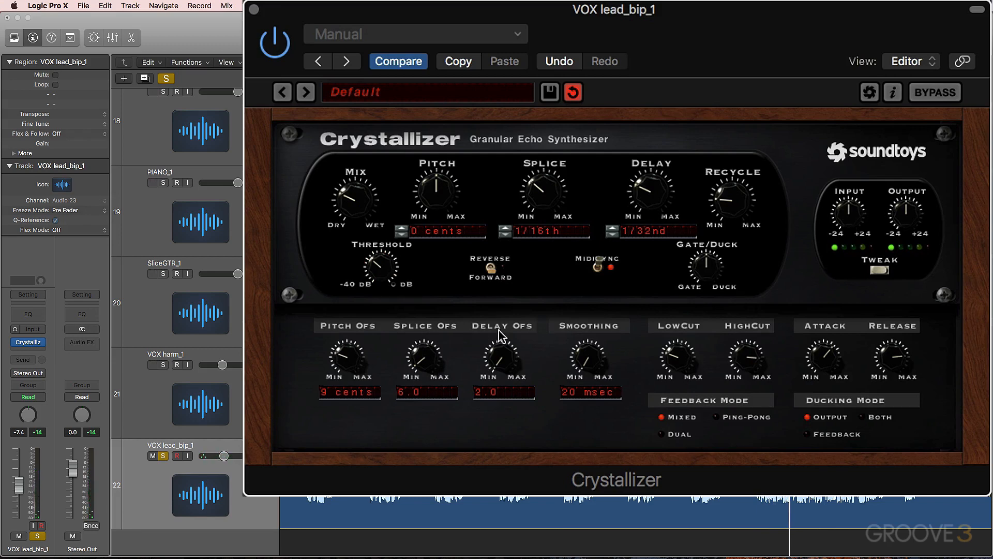
Step: Try extreme Crystallizer offsets, raising the splice offset beyond 80.5 and the delay offset to 100.0
{"action": "left_click_drag", "start_coordinate": [434, 361], "coordinate": [433, 338]}
{"action": "left_click_drag", "start_coordinate": [496, 365], "coordinate": [501, 341]}
{"action": "left_click_drag", "start_coordinate": [428, 335], "coordinate": [410, 224]}
{"action": "left_click_drag", "start_coordinate": [520, 364], "coordinate": [509, 300]}
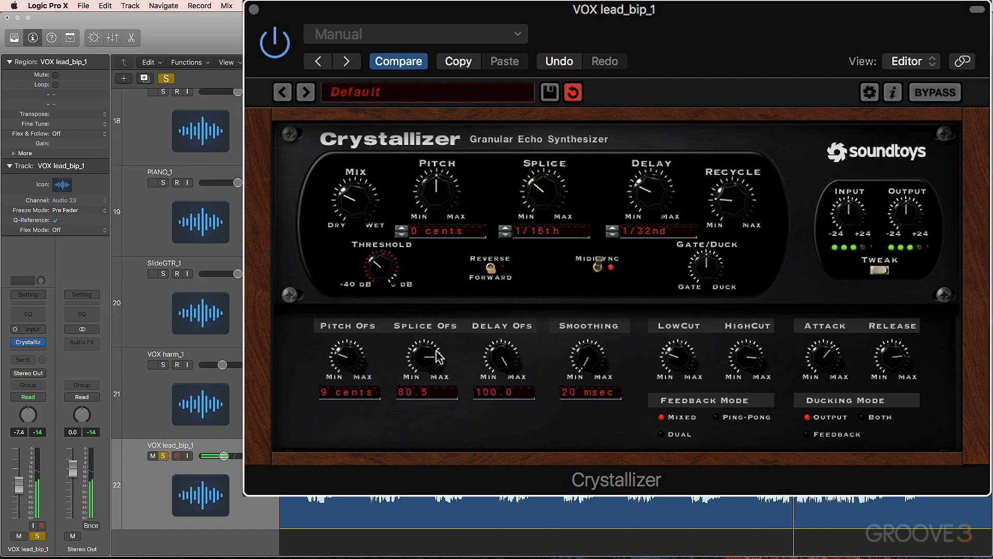
{"action": "left_click_drag", "start_coordinate": [435, 352], "coordinate": [424, 282]}
Step: Reduce Crystallizer's splice offset to 14.0 and its delay offset to 18.9 while listening to the vocal
{"action": "left_click_drag", "start_coordinate": [412, 357], "coordinate": [437, 445]}
{"action": "left_click_drag", "start_coordinate": [490, 362], "coordinate": [504, 452]}
{"action": "left_click_drag", "start_coordinate": [503, 341], "coordinate": [498, 389]}
{"action": "left_click_drag", "start_coordinate": [429, 363], "coordinate": [432, 413]}
{"action": "left_click_drag", "start_coordinate": [504, 356], "coordinate": [505, 371]}
{"action": "left_click_drag", "start_coordinate": [423, 360], "coordinate": [426, 367]}
{"action": "left_click_drag", "start_coordinate": [500, 368], "coordinate": [500, 386]}
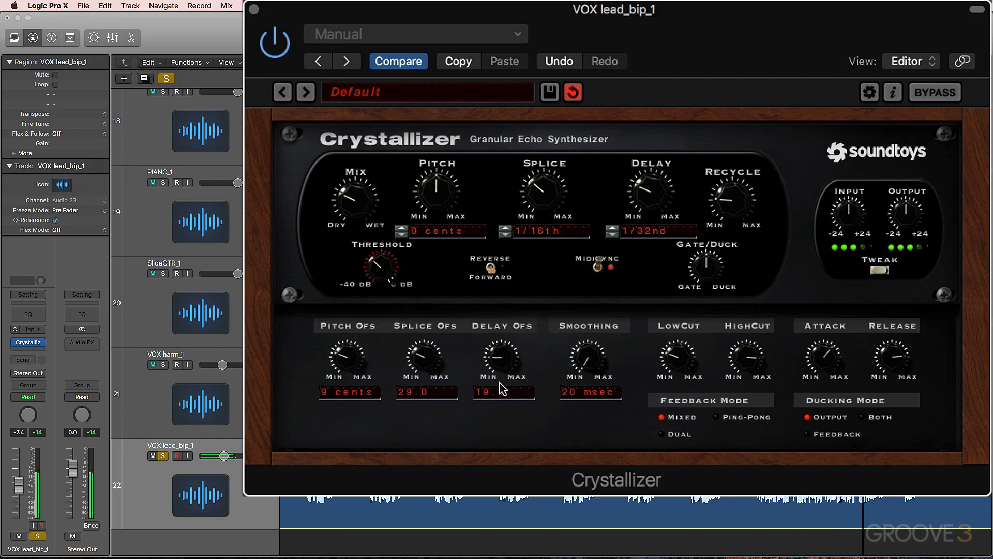
{"action": "left_click_drag", "start_coordinate": [426, 378], "coordinate": [419, 390]}
Step: Set Crystallizer's Smoothing to 2000 msec and trim the splice offset to 11.0 and the delay offset to 11.3
{"action": "left_click_drag", "start_coordinate": [589, 378], "coordinate": [715, 23]}
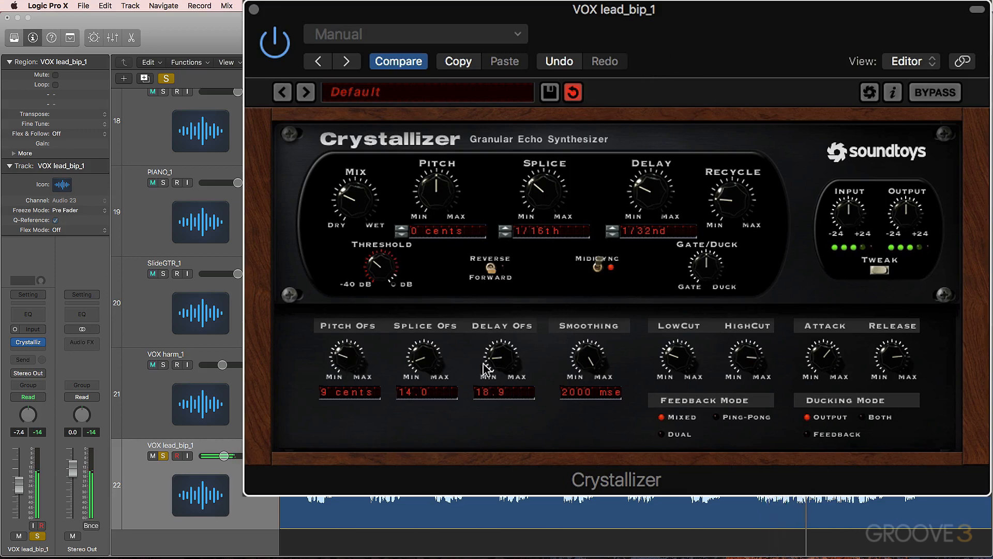
{"action": "left_click_drag", "start_coordinate": [515, 373], "coordinate": [515, 388]}
{"action": "left_click_drag", "start_coordinate": [429, 356], "coordinate": [430, 361]}
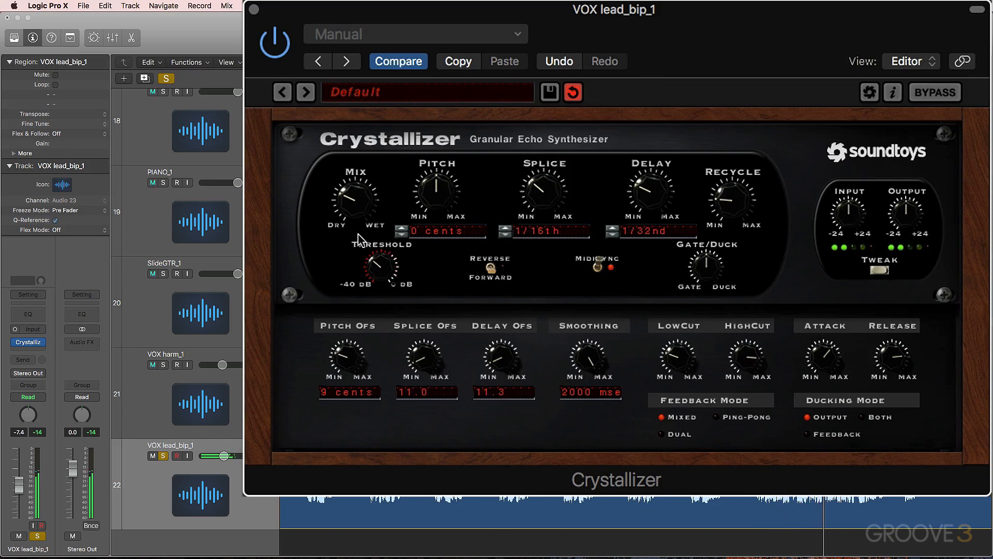
Step: Lower Crystallizer's mix slightly, then reduce its high cut and raise its low cut to filter the echoes
{"action": "left_click_drag", "start_coordinate": [353, 207], "coordinate": [354, 221]}
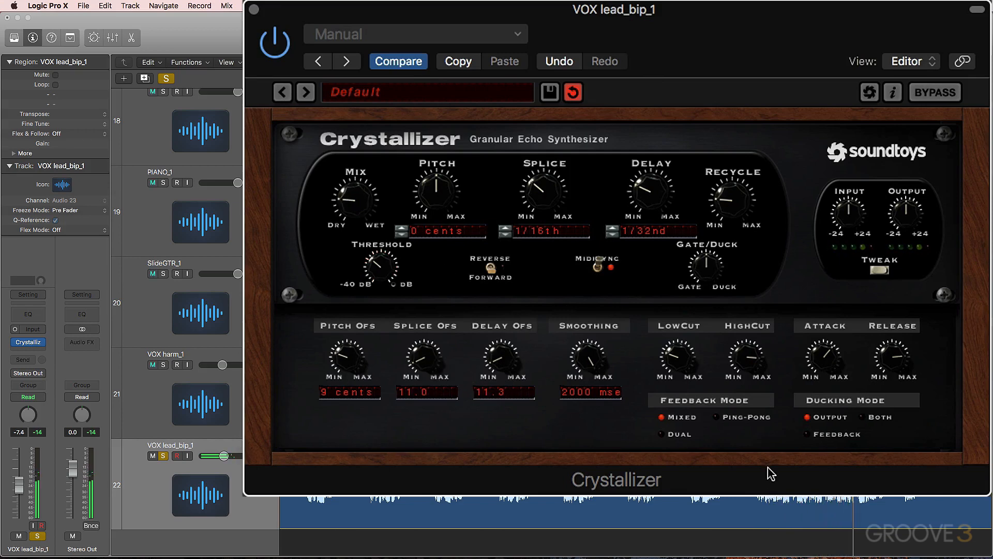
{"action": "mouse_move", "coordinate": [748, 368]}
{"action": "left_mouse_down"}
{"action": "mouse_move", "coordinate": [751, 399]}
{"action": "mouse_move", "coordinate": [746, 363]}
{"action": "left_mouse_up"}
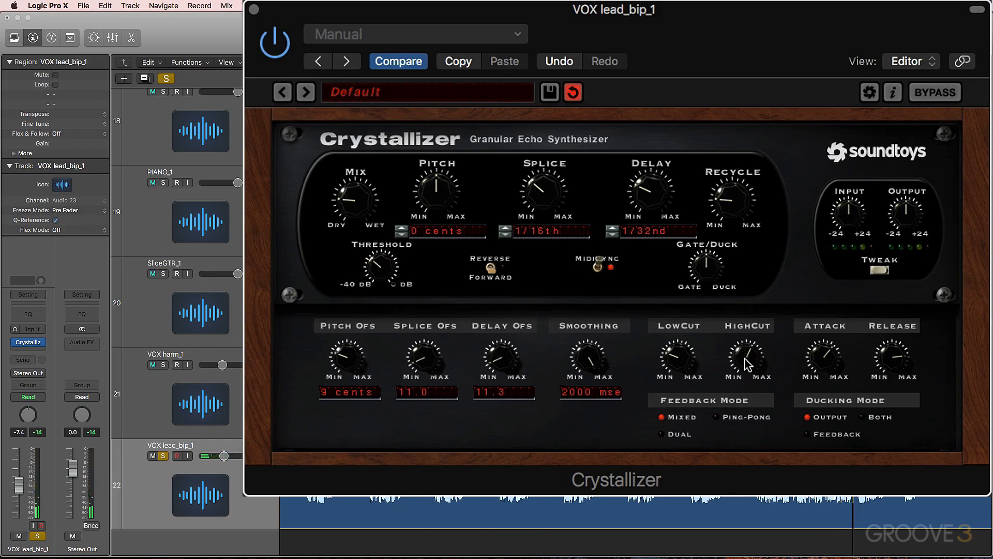
{"action": "left_click_drag", "start_coordinate": [671, 370], "coordinate": [682, 371]}
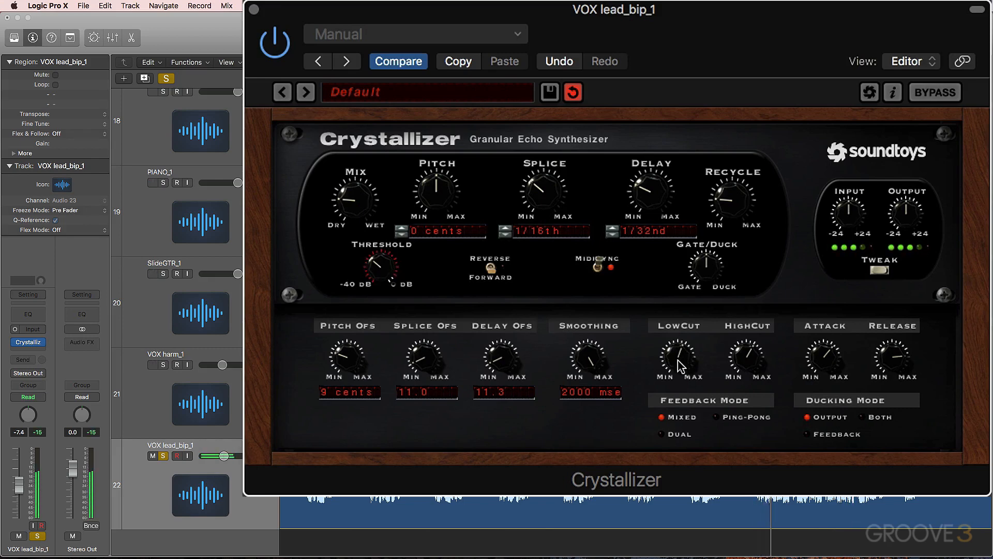
Step: Compare the vocal with Crystallizer bypassed, set its splice to 1/32nd, turn recycle to minimum, and readjust the mix close to dry
{"action": "left_click", "coordinate": [277, 44]}
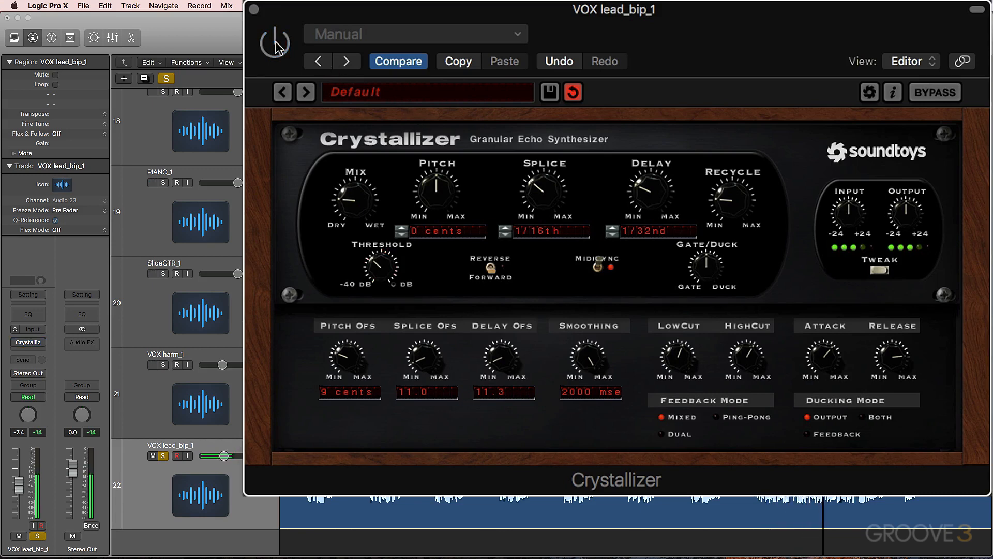
{"action": "left_click", "coordinate": [277, 45]}
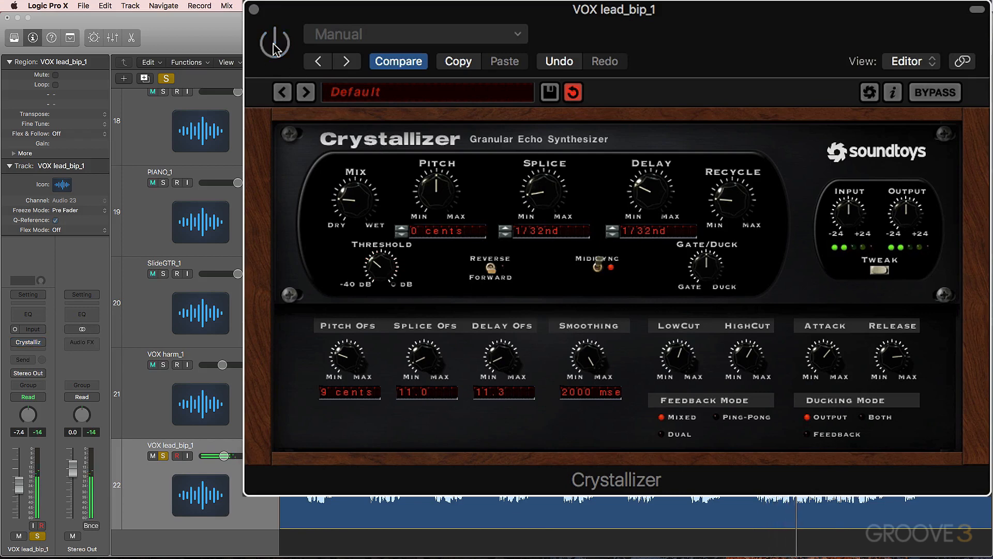
{"action": "left_click_drag", "start_coordinate": [358, 195], "coordinate": [357, 172]}
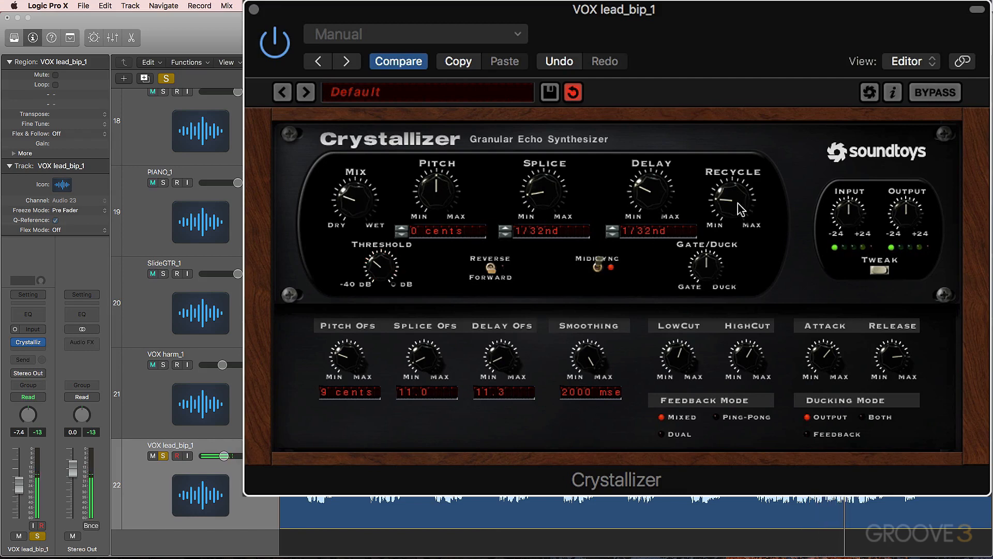
{"action": "mouse_move", "coordinate": [741, 209]}
{"action": "left_mouse_down"}
{"action": "mouse_move", "coordinate": [741, 223]}
{"action": "mouse_move", "coordinate": [736, 217]}
{"action": "left_mouse_up"}
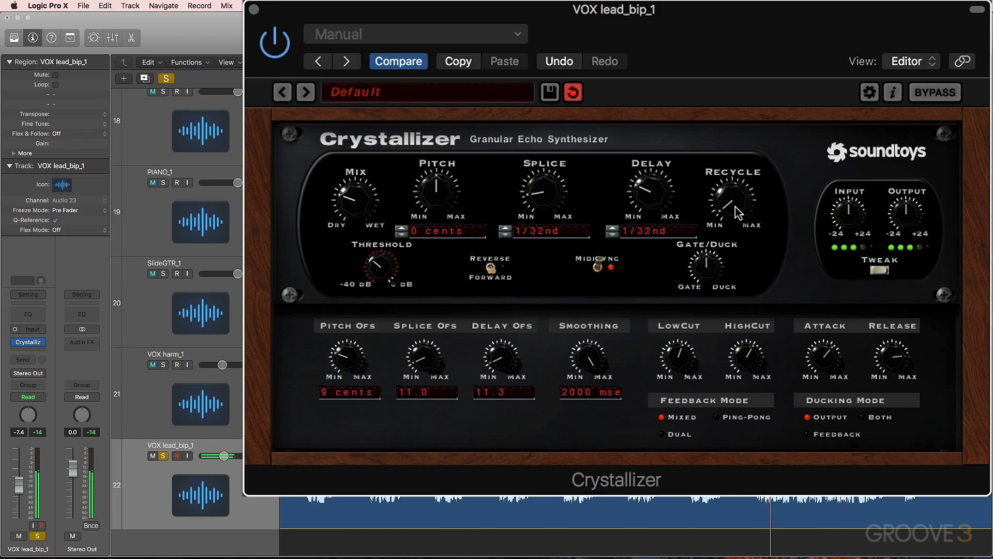
{"action": "left_click_drag", "start_coordinate": [735, 207], "coordinate": [739, 228]}
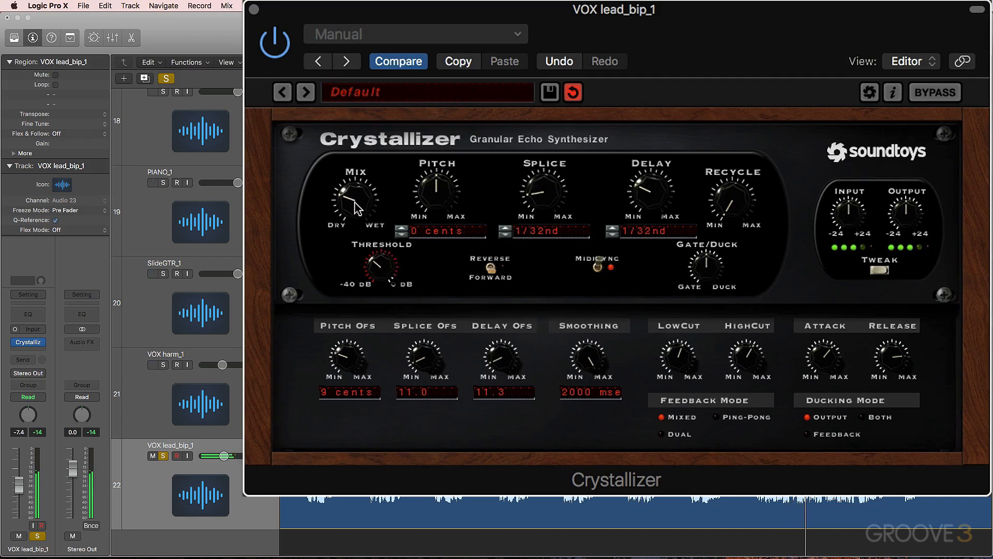
{"action": "left_click_drag", "start_coordinate": [354, 202], "coordinate": [355, 208]}
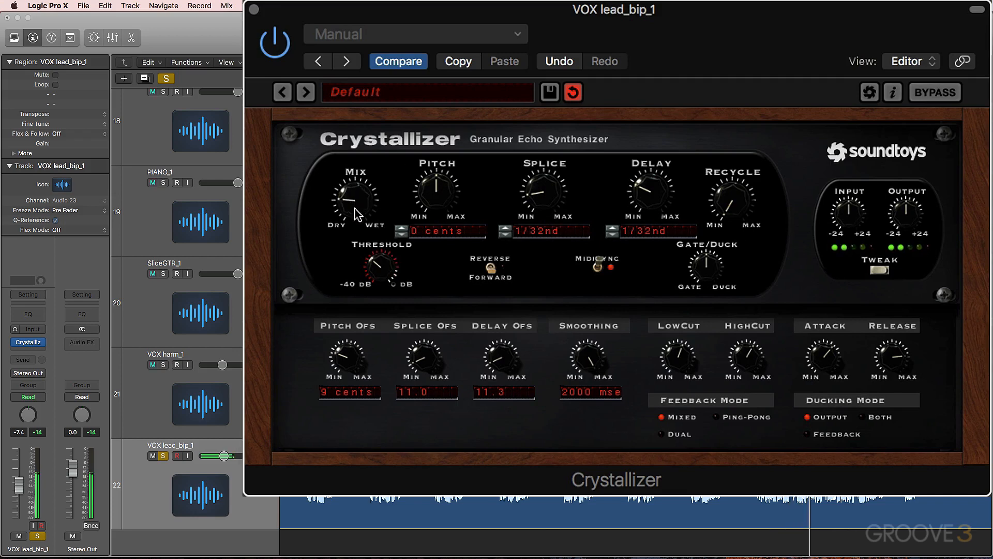
Step: Unsolo the lead vocal track and compare Crystallizer on and off while playing the full mix
{"action": "left_click", "coordinate": [279, 41]}
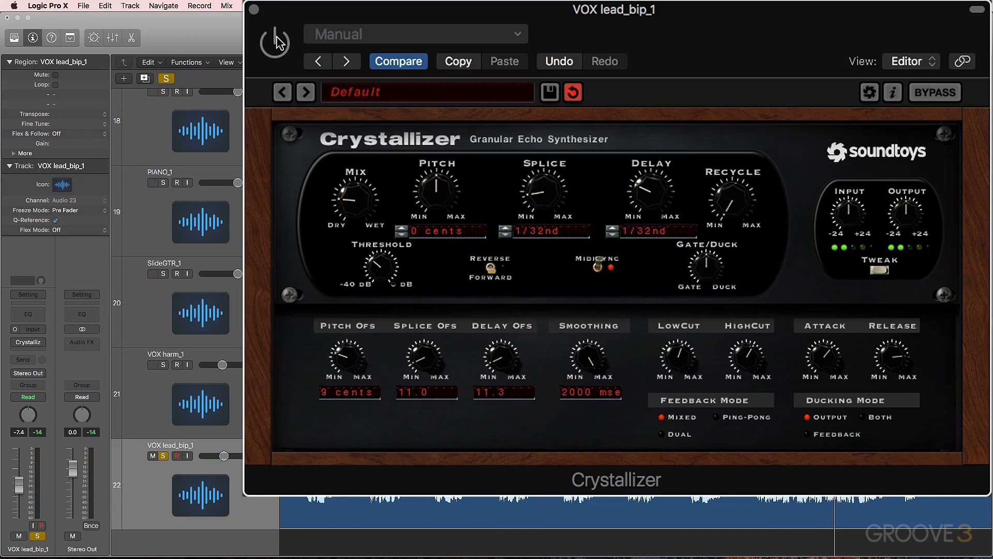
{"action": "left_click", "coordinate": [164, 456]}
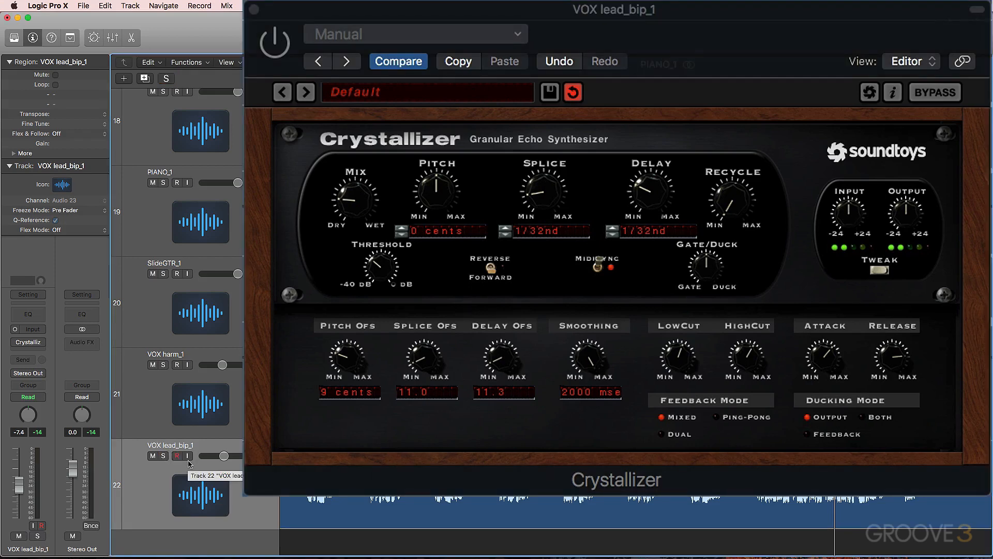
{"action": "left_click", "coordinate": [352, 18]}
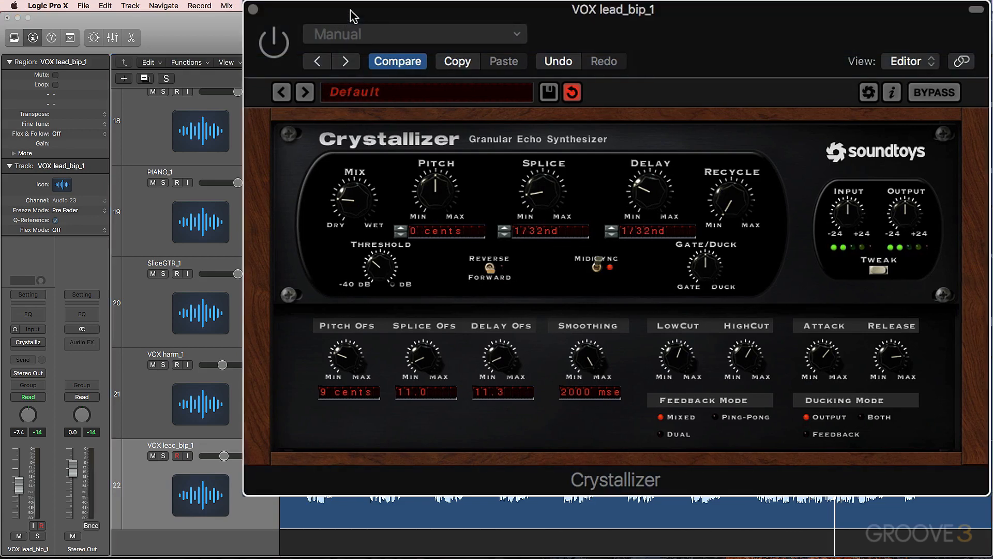
{"action": "key", "text": "space"}
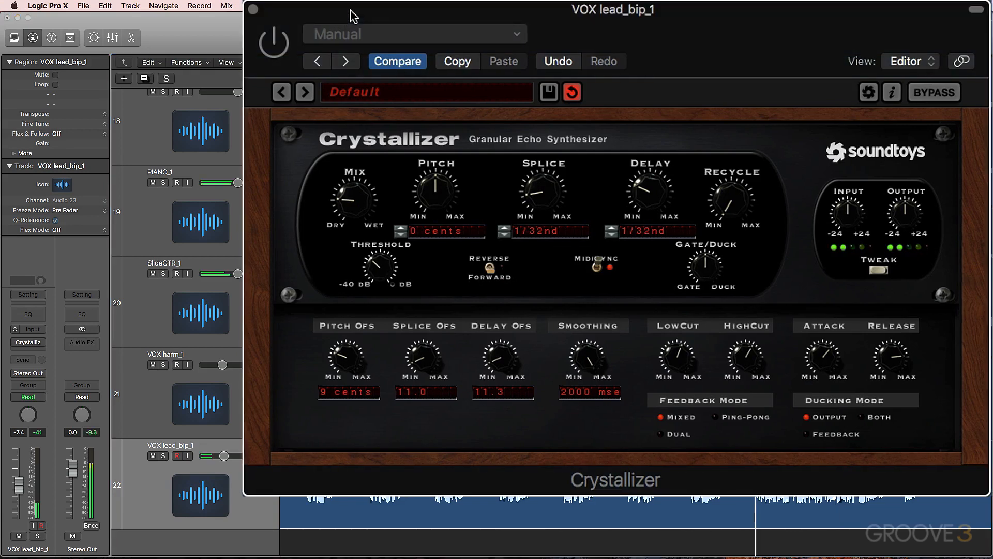
{"action": "left_click", "coordinate": [272, 43]}
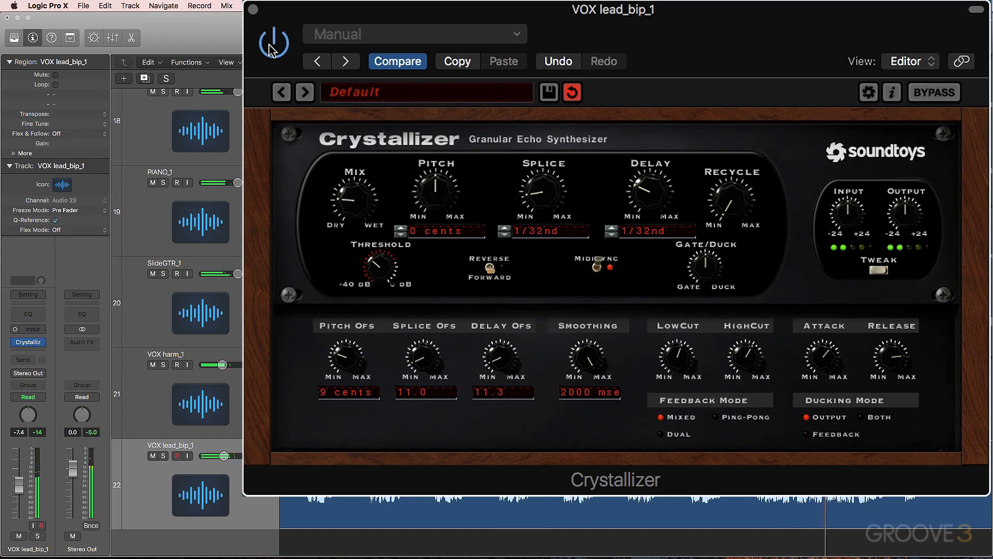
{"action": "left_click", "coordinate": [277, 46]}
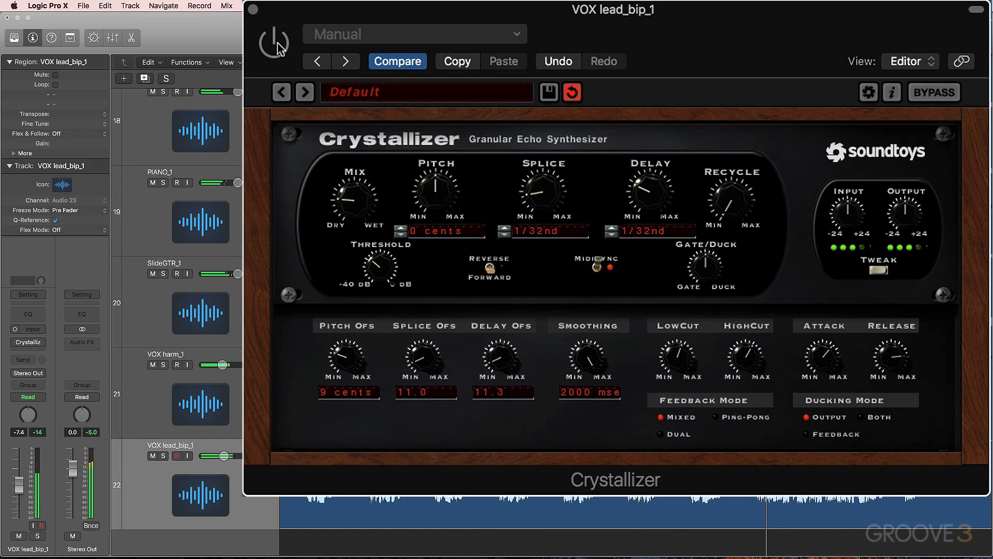
{"action": "left_click", "coordinate": [277, 46]}
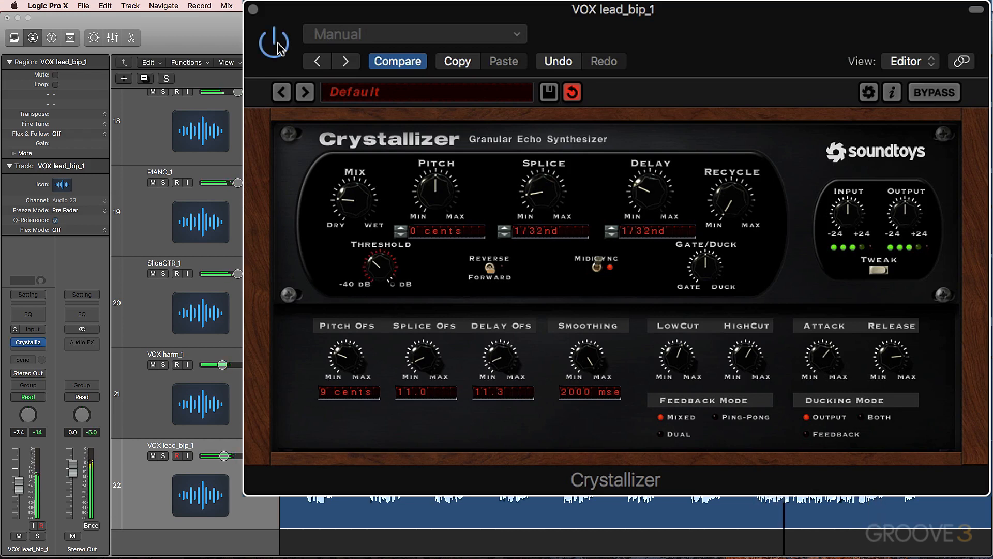
Step: Raise Crystallizer's mix slightly, compare it against bypass in the full mix, and close the plug-in window with the effect bypassed
{"action": "left_click_drag", "start_coordinate": [356, 192], "coordinate": [355, 171]}
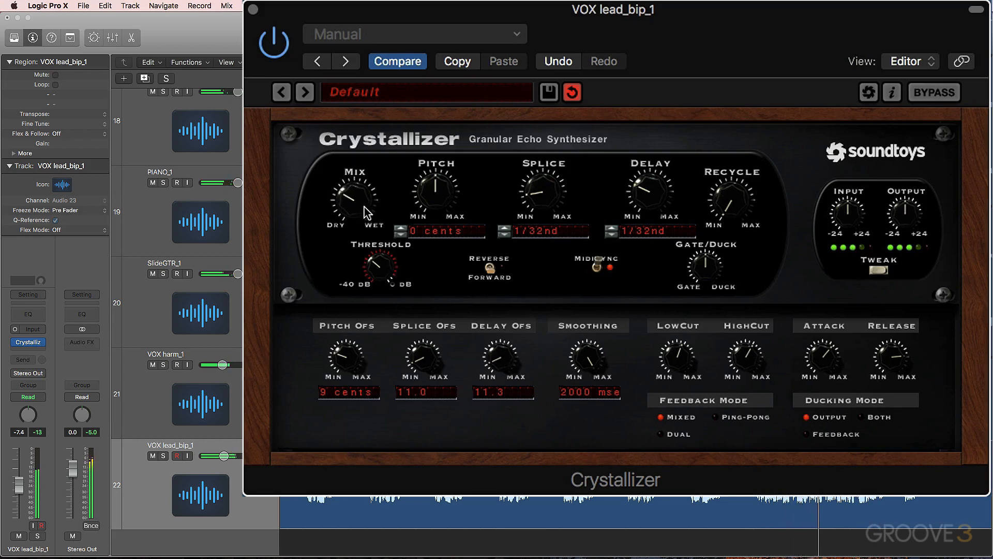
{"action": "left_click", "coordinate": [277, 45]}
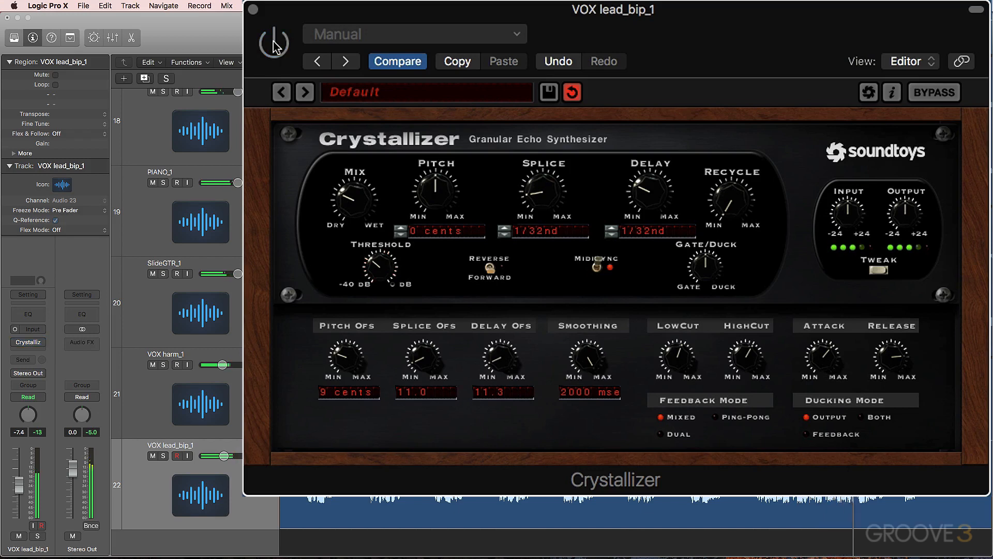
{"action": "left_click", "coordinate": [275, 46]}
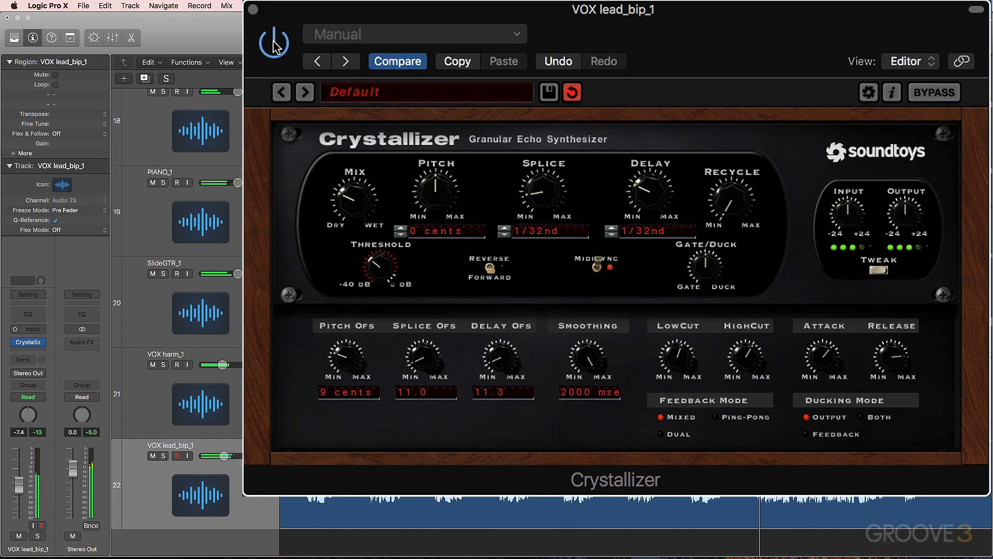
{"action": "left_click", "coordinate": [275, 45]}
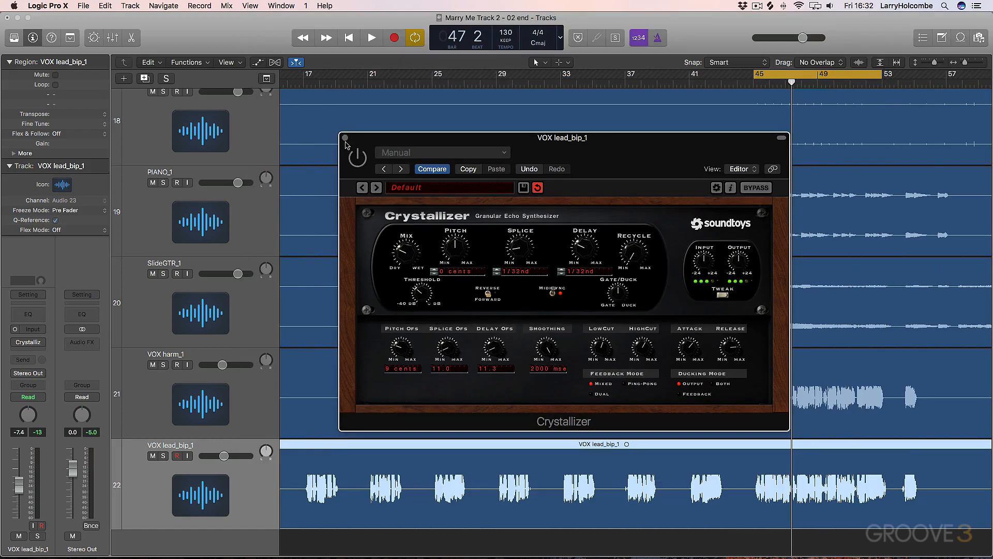
{"action": "left_click", "coordinate": [345, 138]}
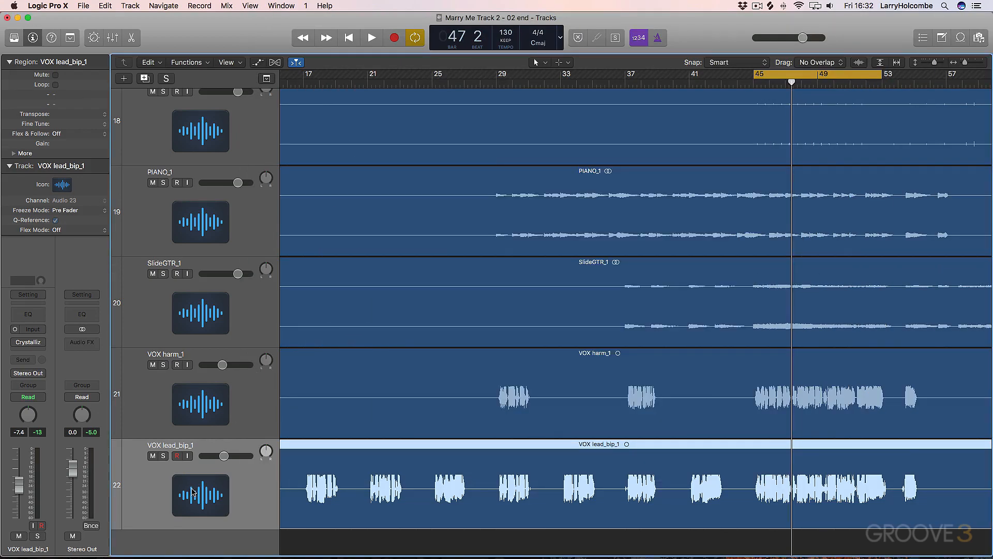
Step: Select the AirGTR_1 track, move the cycle range to its passage starting around bar 95, enable waveform zoom, and play it
{"action": "key", "text": "super+Up"}
{"action": "key", "text": "super+Up"}
{"action": "key", "text": "super+Up"}
{"action": "key", "text": "super+Up"}
{"action": "key", "text": "z"}
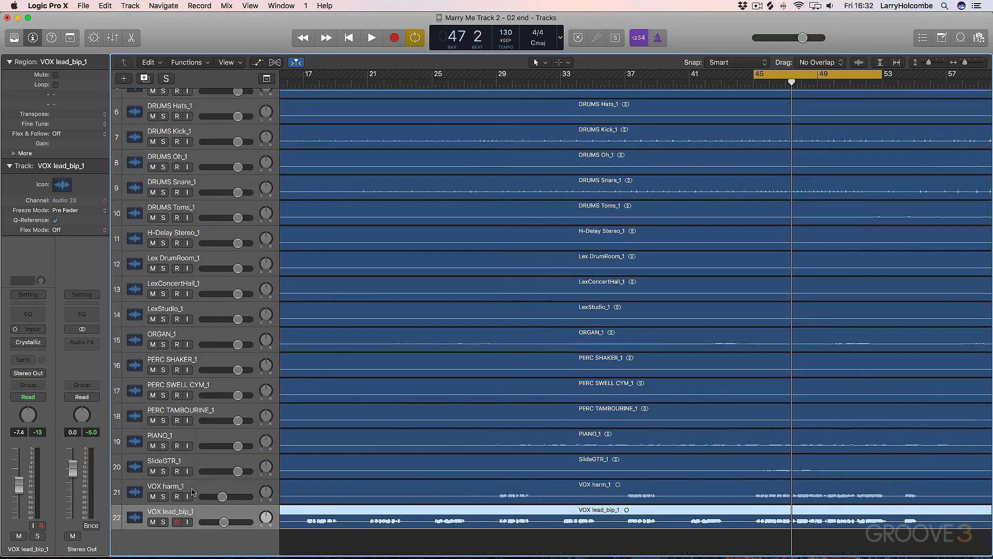
{"action": "scroll", "coordinate": [780, 238], "scroll_direction": "up", "scroll_amount": 5}
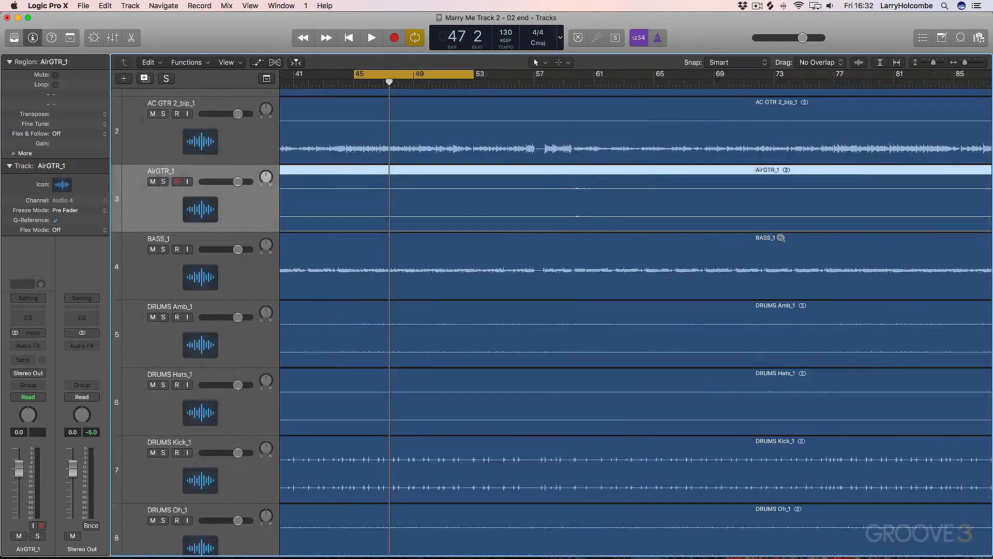
{"action": "scroll", "coordinate": [781, 238], "scroll_direction": "down", "scroll_amount": 3}
{"action": "scroll", "coordinate": [781, 238], "scroll_direction": "right", "scroll_amount": 3}
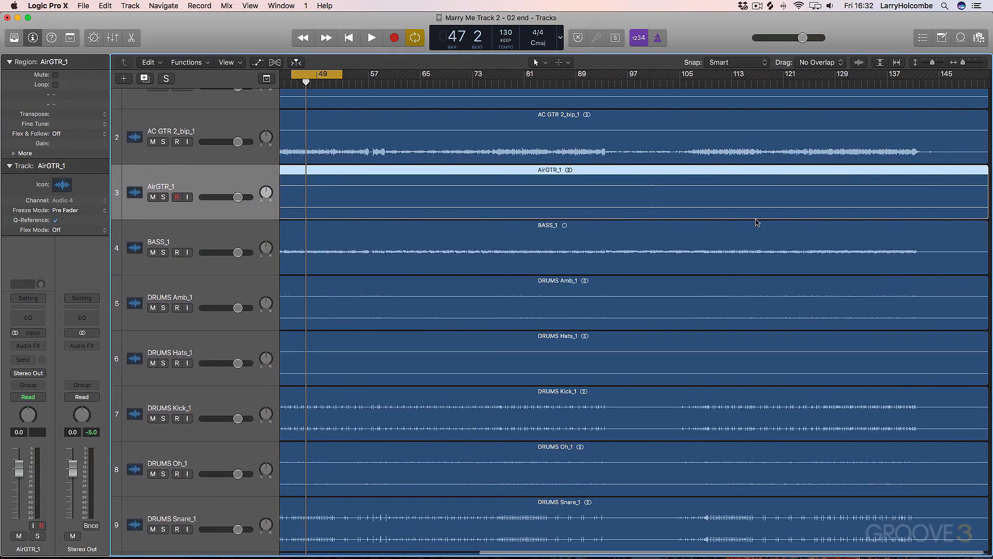
{"action": "left_click_drag", "start_coordinate": [334, 75], "coordinate": [632, 76]}
{"action": "left_click", "coordinate": [858, 62]}
{"action": "key", "text": "space"}
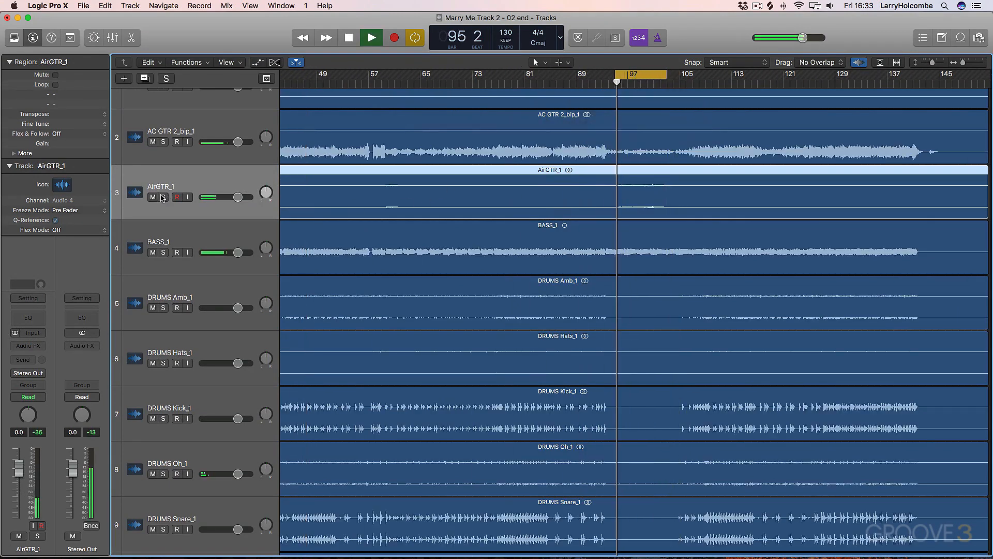
Step: Solo the AirGTR_1 track and insert the stereo Soundtoys MicroShift plug-in on it
{"action": "left_click", "coordinate": [163, 197]}
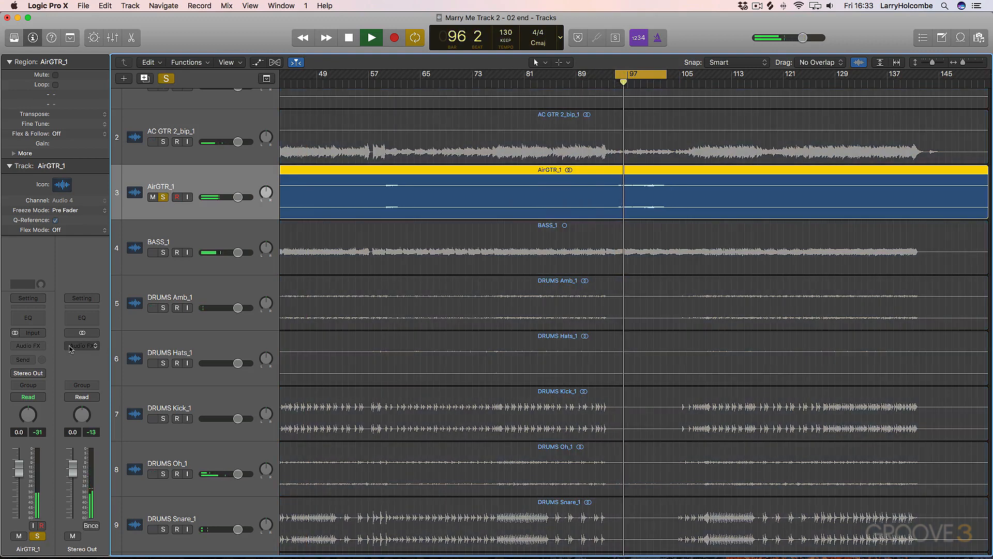
{"action": "key", "text": "space"}
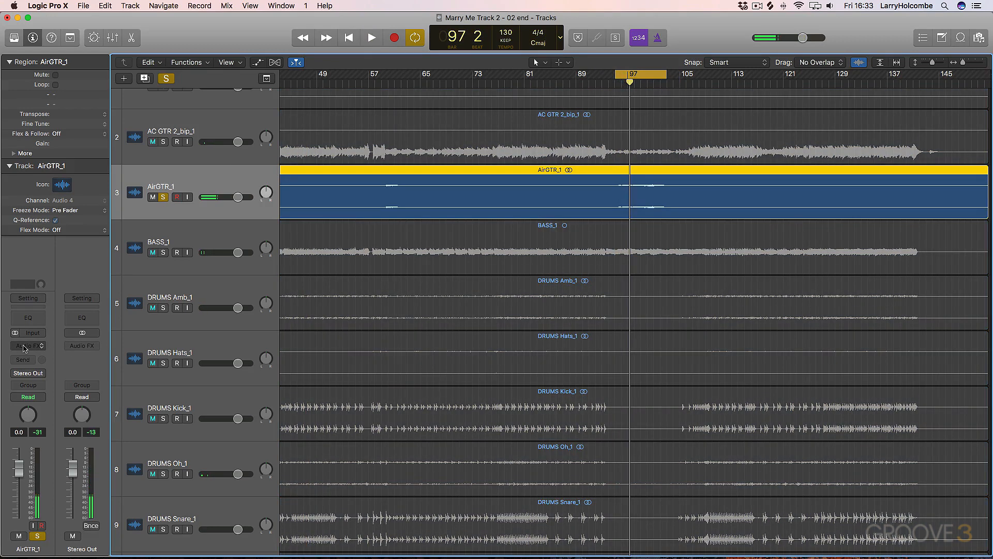
{"action": "left_click", "coordinate": [23, 345]}
{"action": "mouse_move", "coordinate": [43, 414]}
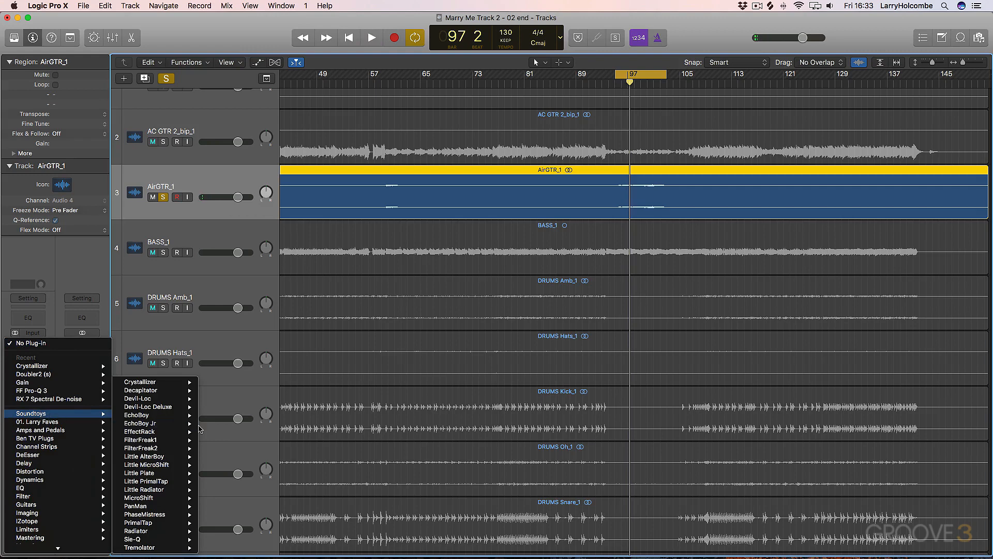
{"action": "mouse_move", "coordinate": [152, 498]}
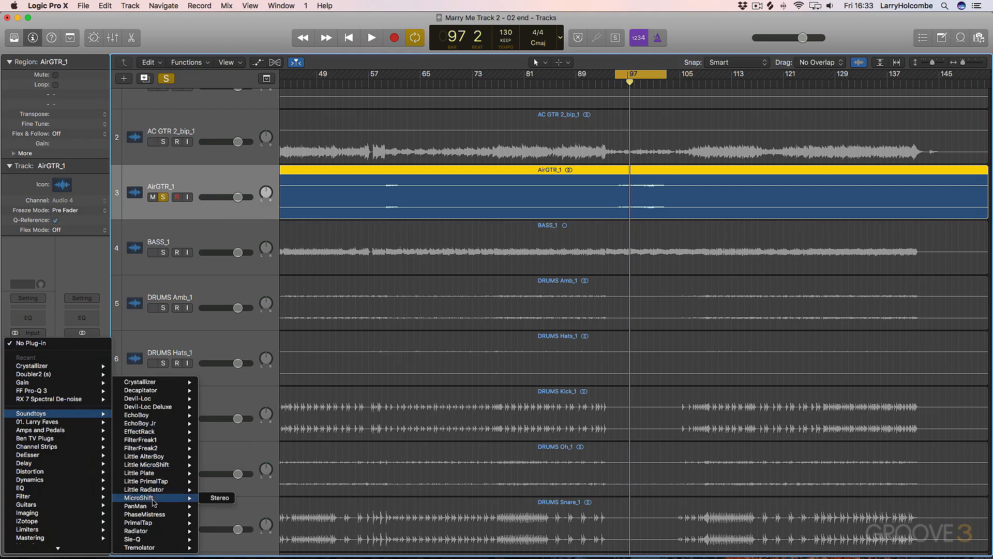
{"action": "left_click", "coordinate": [211, 498]}
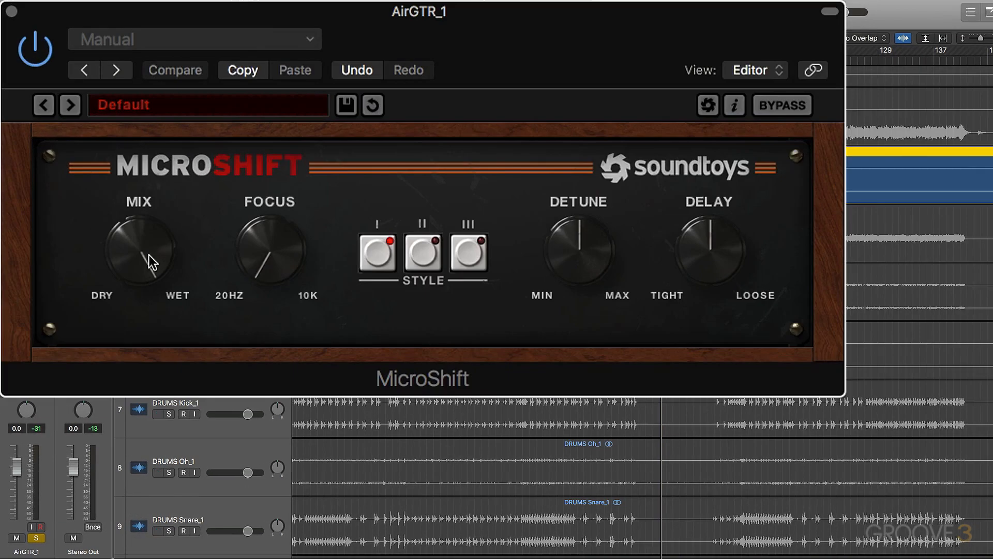
Step: Adjust MicroShift by ear on the guitar, setting the mix slightly past halfway and the focus just past its midpoint
{"action": "left_click_drag", "start_coordinate": [91, 160], "coordinate": [90, 157]}
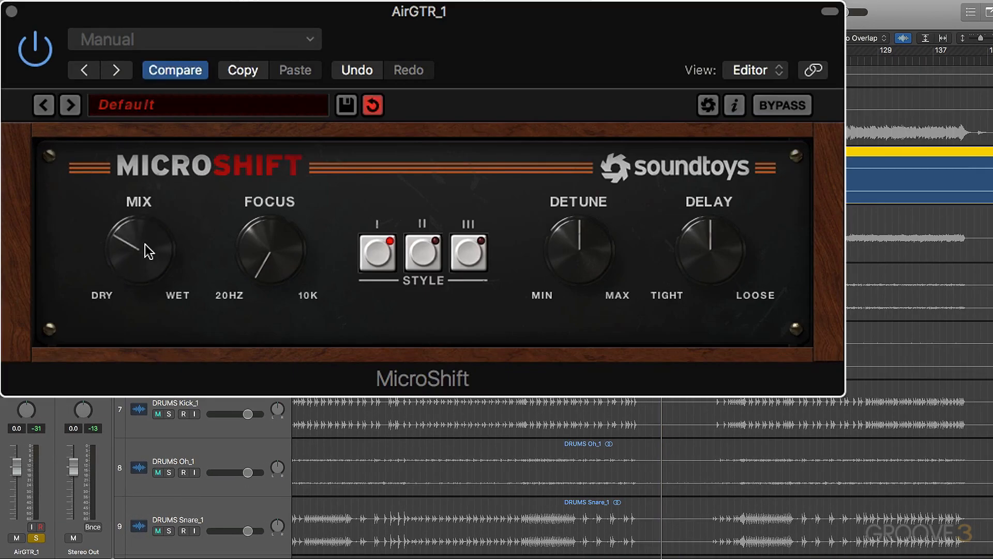
{"action": "left_click_drag", "start_coordinate": [149, 252], "coordinate": [145, 185]}
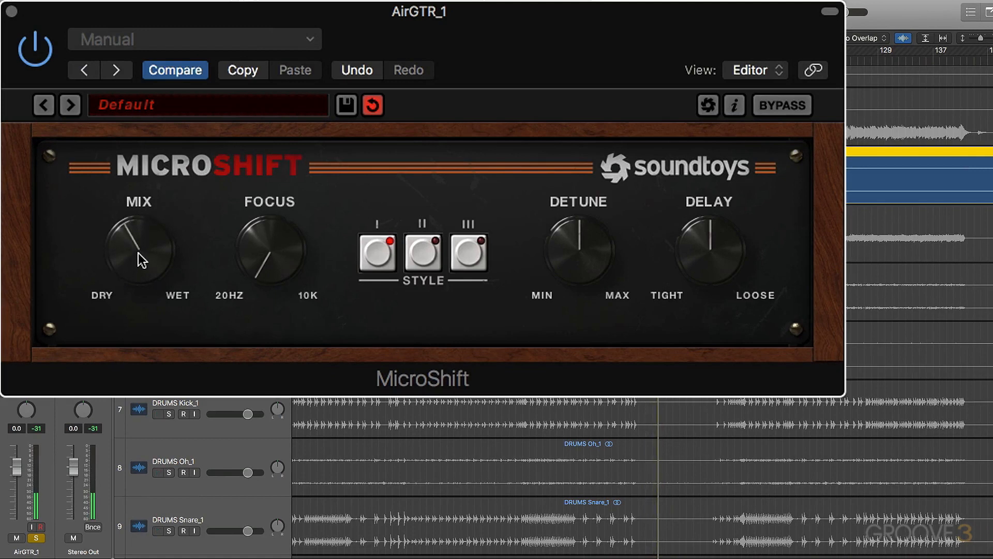
{"action": "left_click_drag", "start_coordinate": [275, 253], "coordinate": [275, 191]}
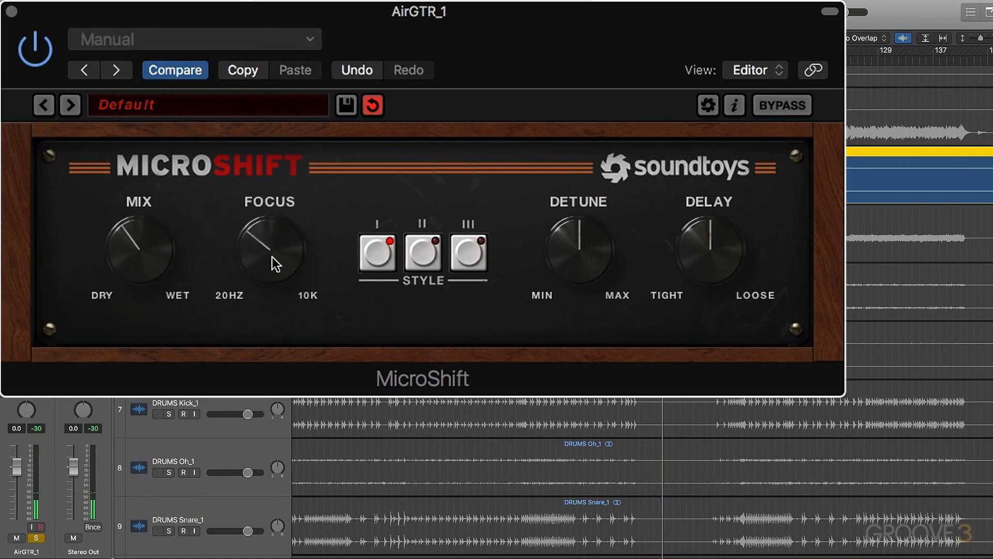
{"action": "left_click_drag", "start_coordinate": [266, 245], "coordinate": [265, 188]}
{"action": "left_click_drag", "start_coordinate": [151, 247], "coordinate": [150, 180]}
{"action": "left_click_drag", "start_coordinate": [265, 250], "coordinate": [257, 311]}
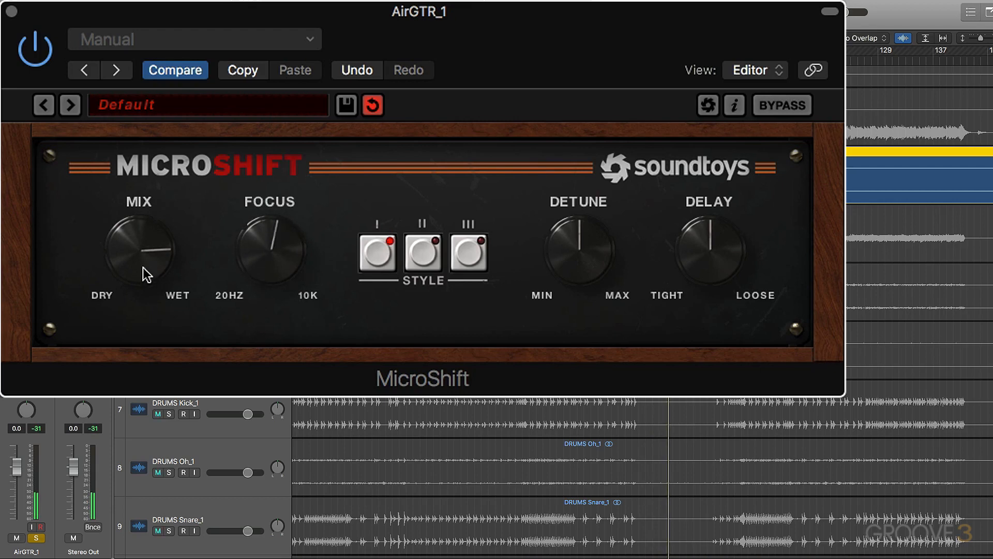
{"action": "left_click_drag", "start_coordinate": [143, 268], "coordinate": [142, 279]}
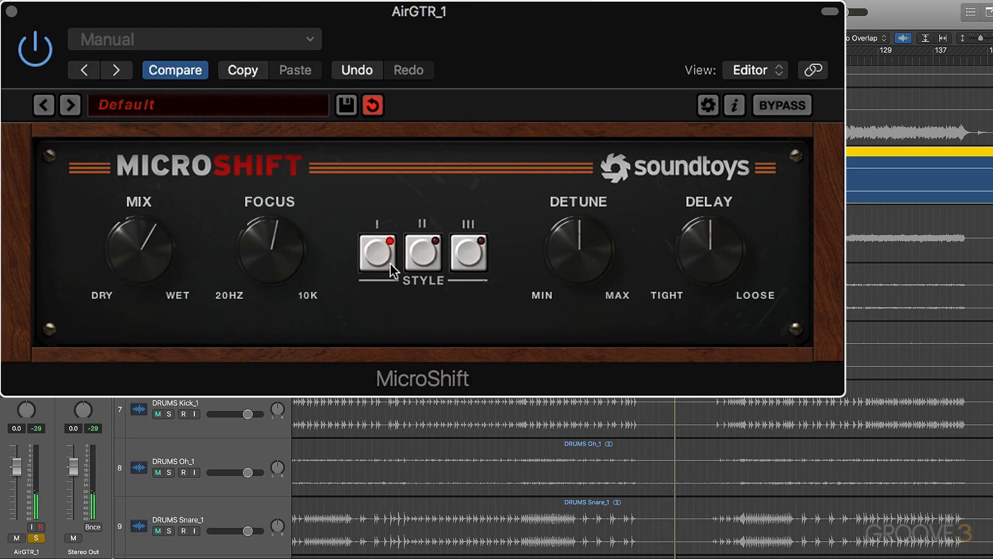
Step: Audition MicroShift styles II and III on the soloed guitar, and return to style I
{"action": "left_click", "coordinate": [421, 253]}
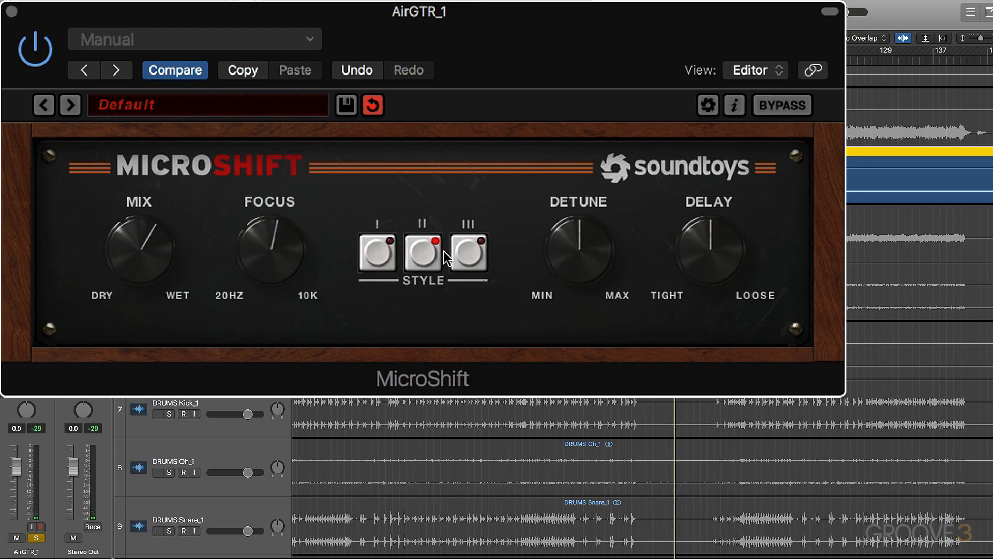
{"action": "left_click", "coordinate": [467, 253]}
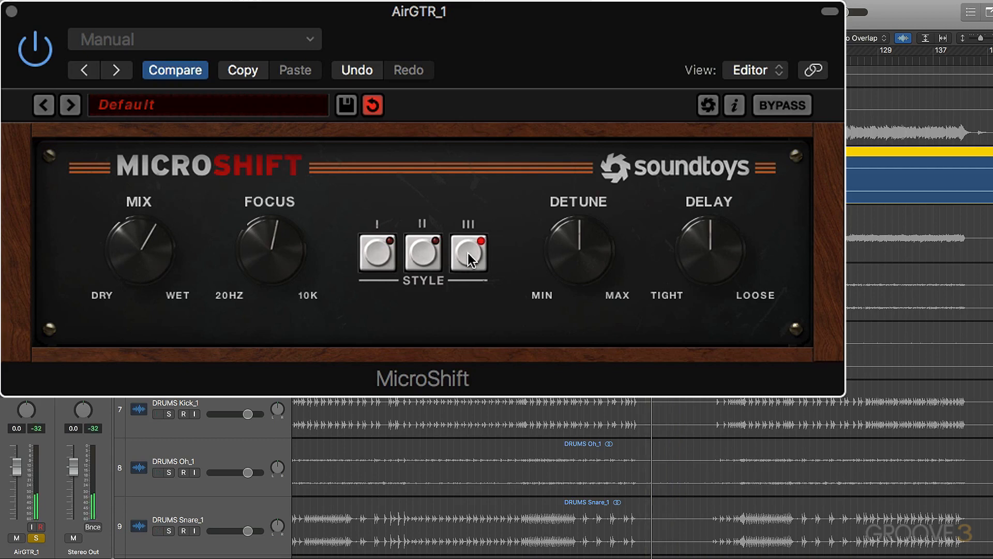
{"action": "left_click", "coordinate": [377, 250]}
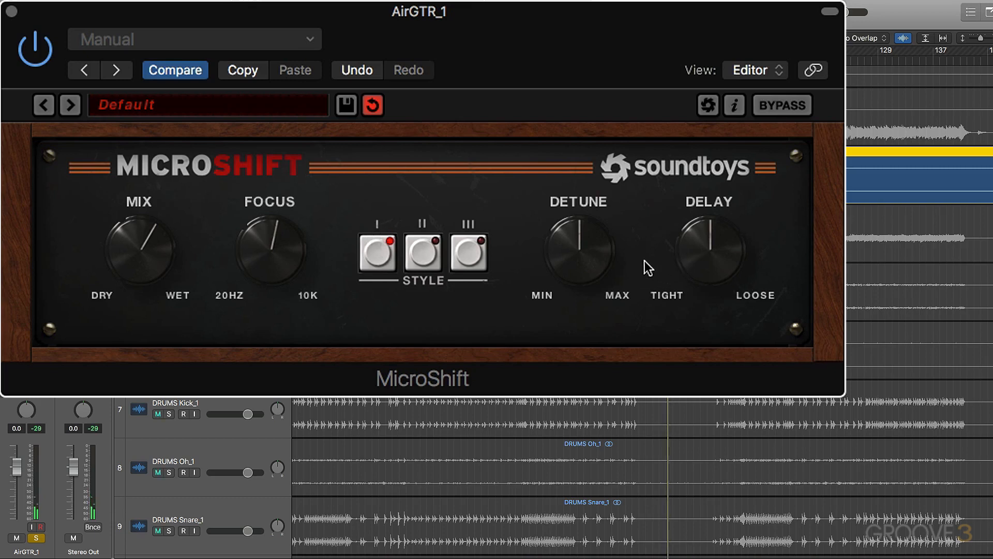
Step: Sweep MicroShift's detune and delay by ear, settling detune slightly below its midpoint and delay at about a quarter
{"action": "left_click_drag", "start_coordinate": [579, 264], "coordinate": [560, 376]}
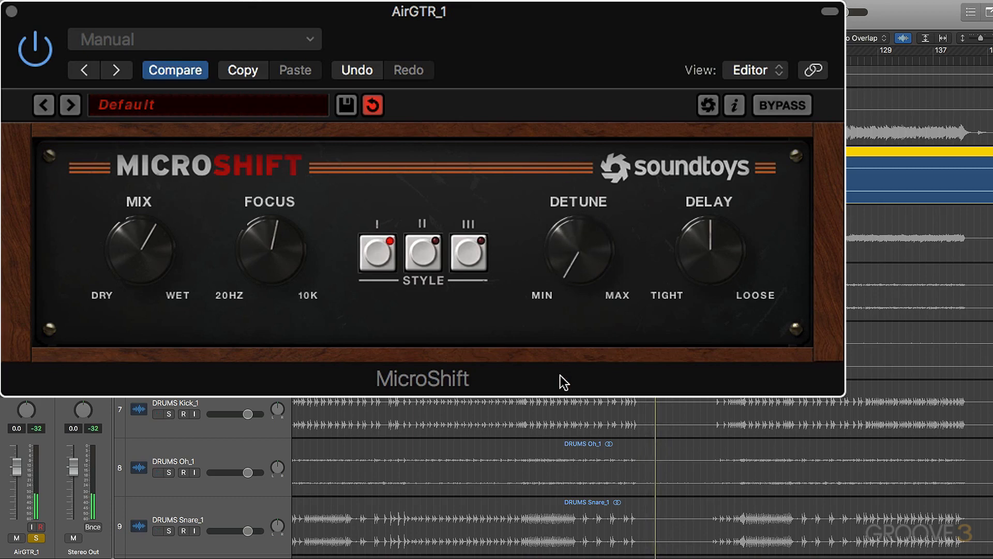
{"action": "left_click_drag", "start_coordinate": [579, 237], "coordinate": [572, 44]}
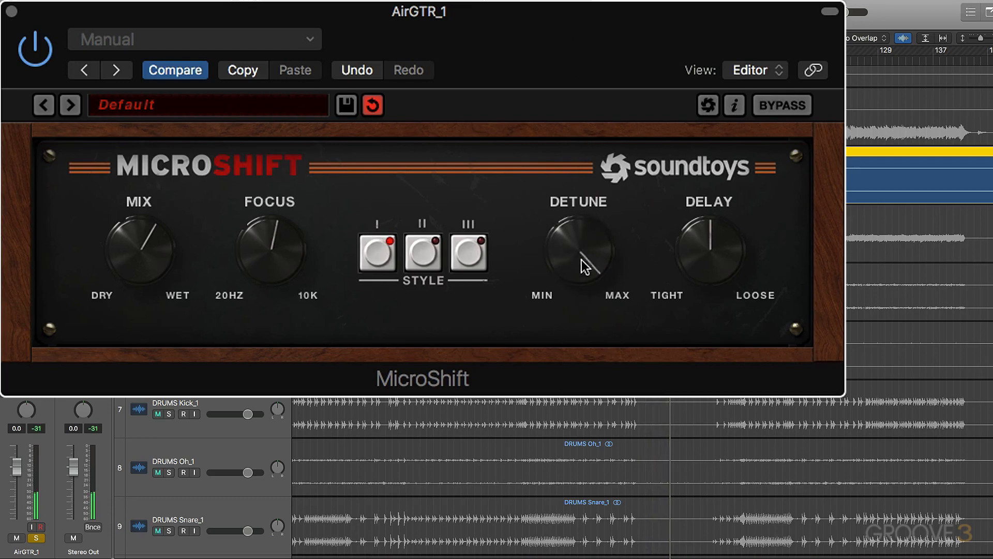
{"action": "left_click_drag", "start_coordinate": [583, 260], "coordinate": [578, 289]}
{"action": "left_click_drag", "start_coordinate": [694, 262], "coordinate": [709, 445]}
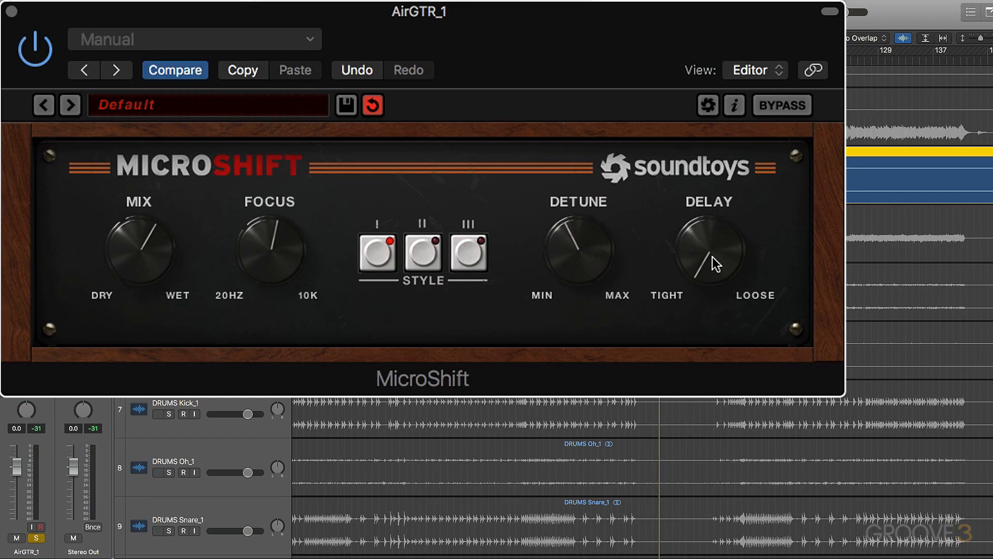
{"action": "left_click_drag", "start_coordinate": [712, 256], "coordinate": [728, 243]}
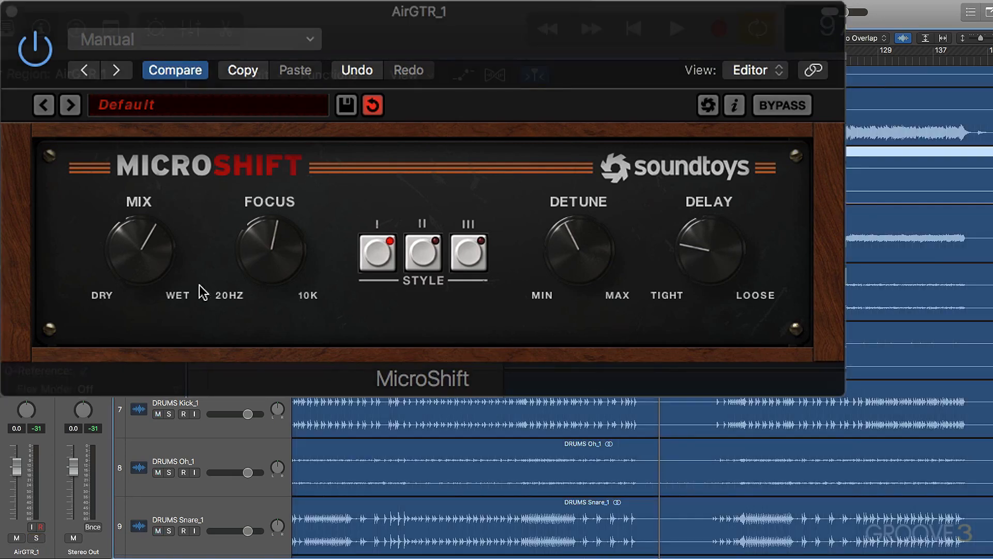
Step: Play the full mix, raise the AirGTR_1 channel fader to 6.0 dB, and lower MicroShift's mix to about a third
{"action": "key", "text": "space"}
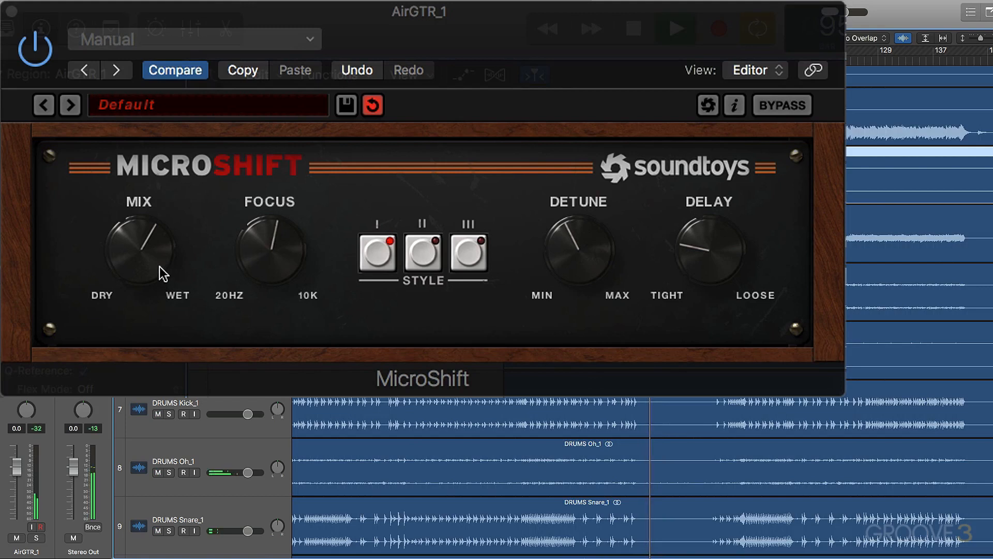
{"action": "left_click_drag", "start_coordinate": [18, 472], "coordinate": [17, 446]}
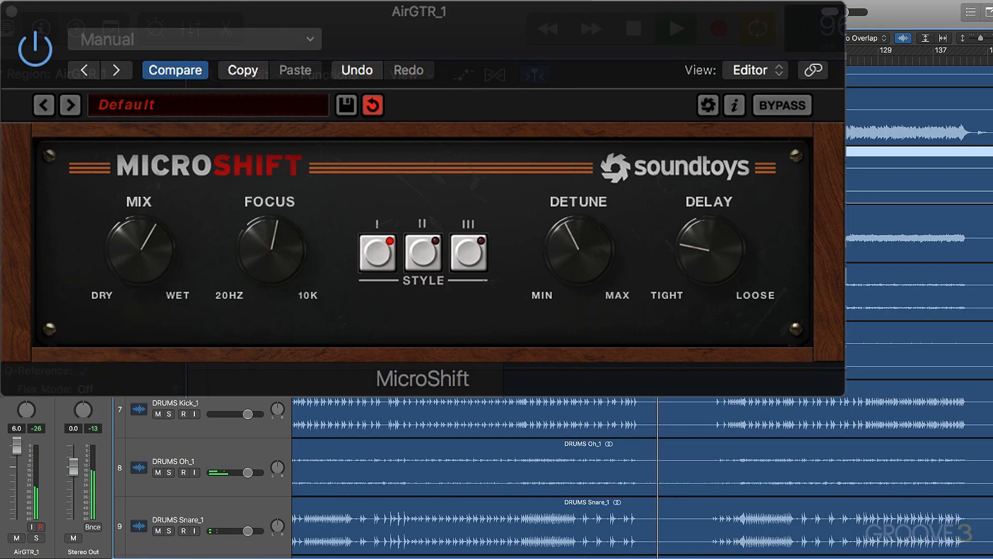
{"action": "left_click_drag", "start_coordinate": [173, 244], "coordinate": [147, 273]}
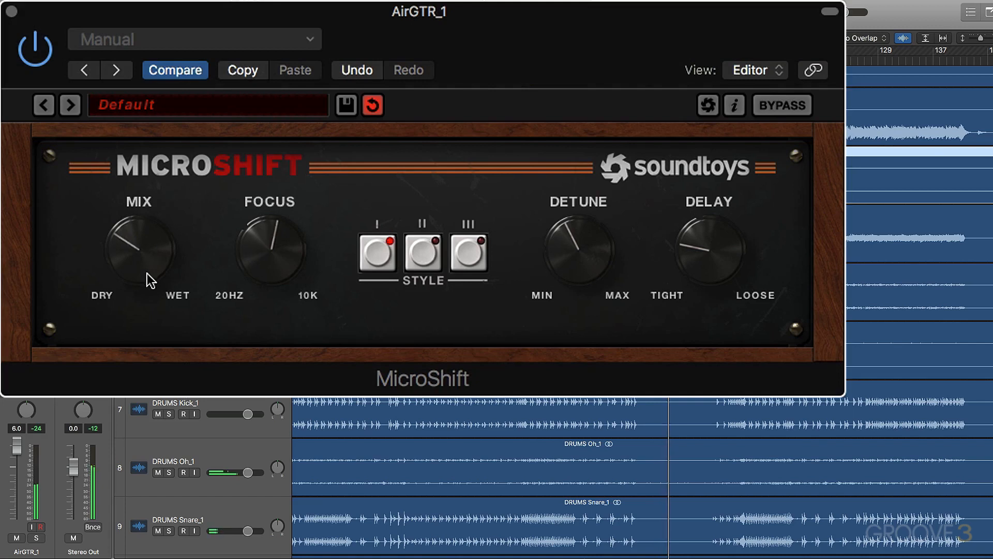
Step: Compare MicroShift against bypass twice in the full mix, leave it enabled, and loosen its delay to about a third
{"action": "left_click", "coordinate": [33, 50]}
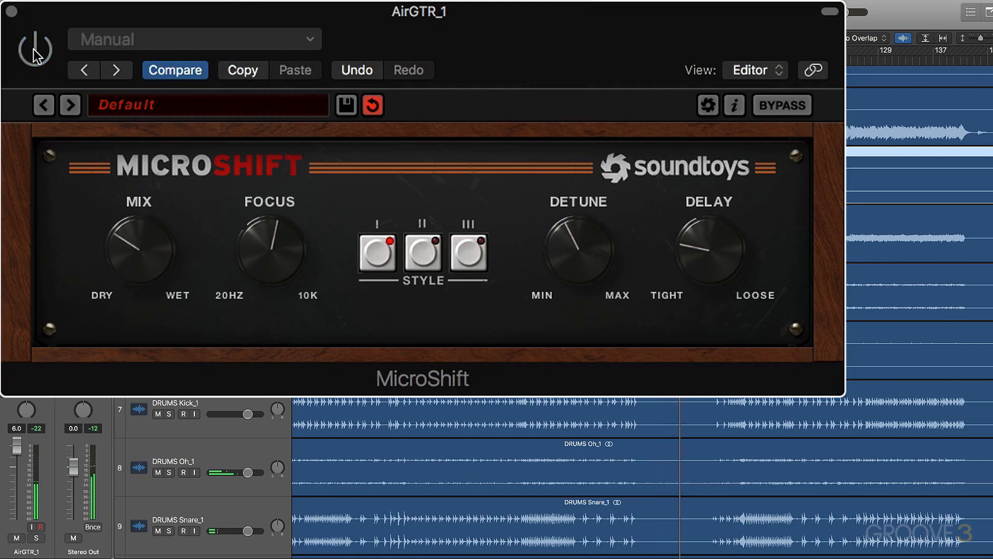
{"action": "left_click", "coordinate": [33, 50]}
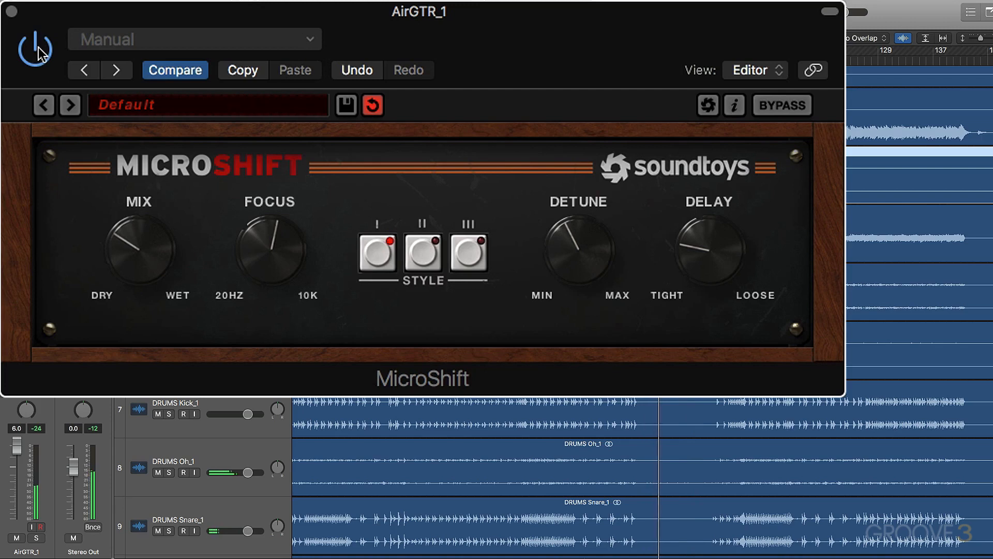
{"action": "left_click", "coordinate": [40, 53]}
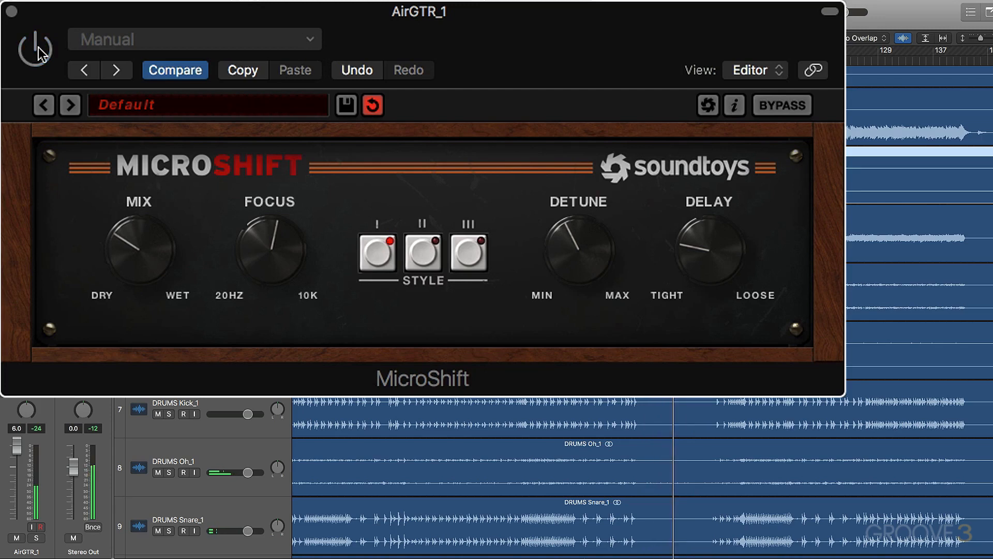
{"action": "left_click", "coordinate": [40, 52]}
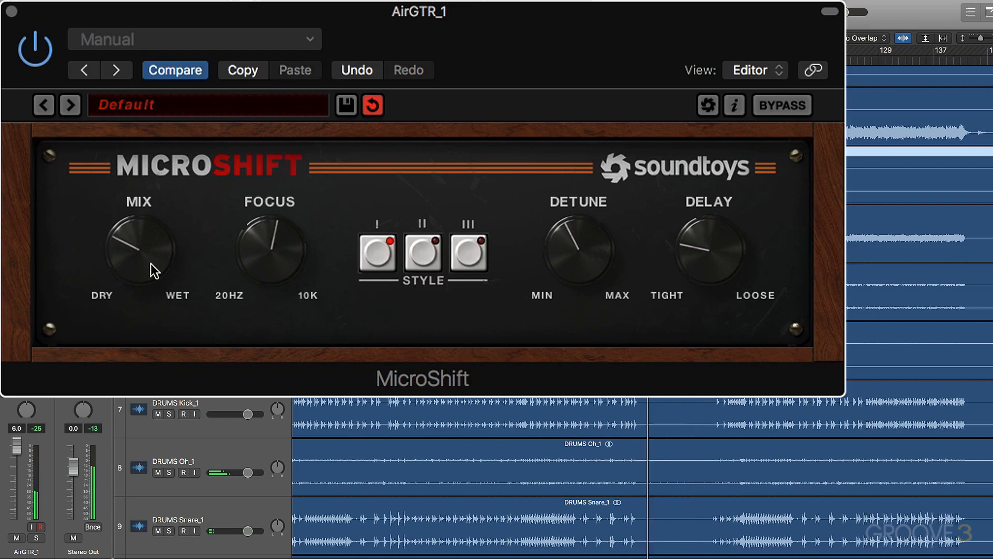
{"action": "left_click_drag", "start_coordinate": [740, 260], "coordinate": [724, 231]}
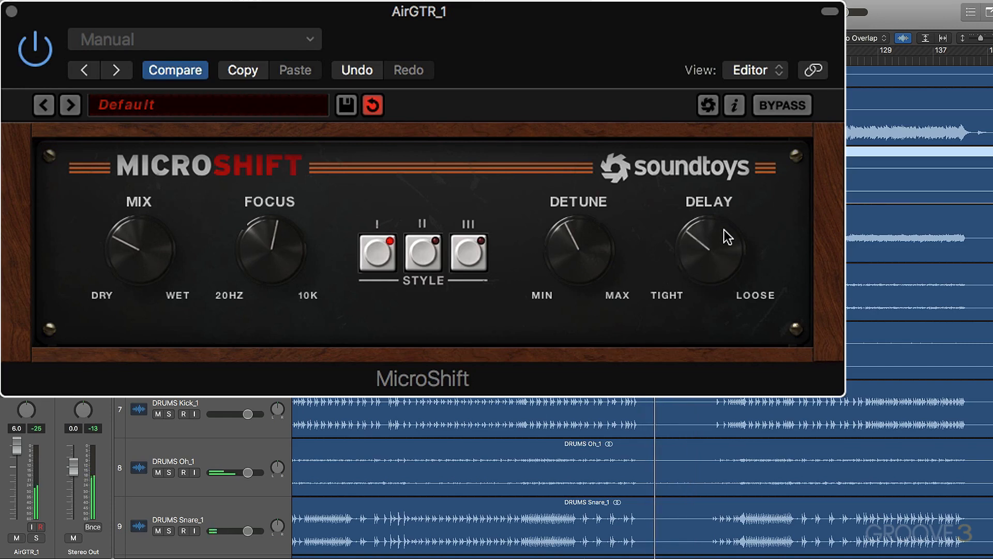